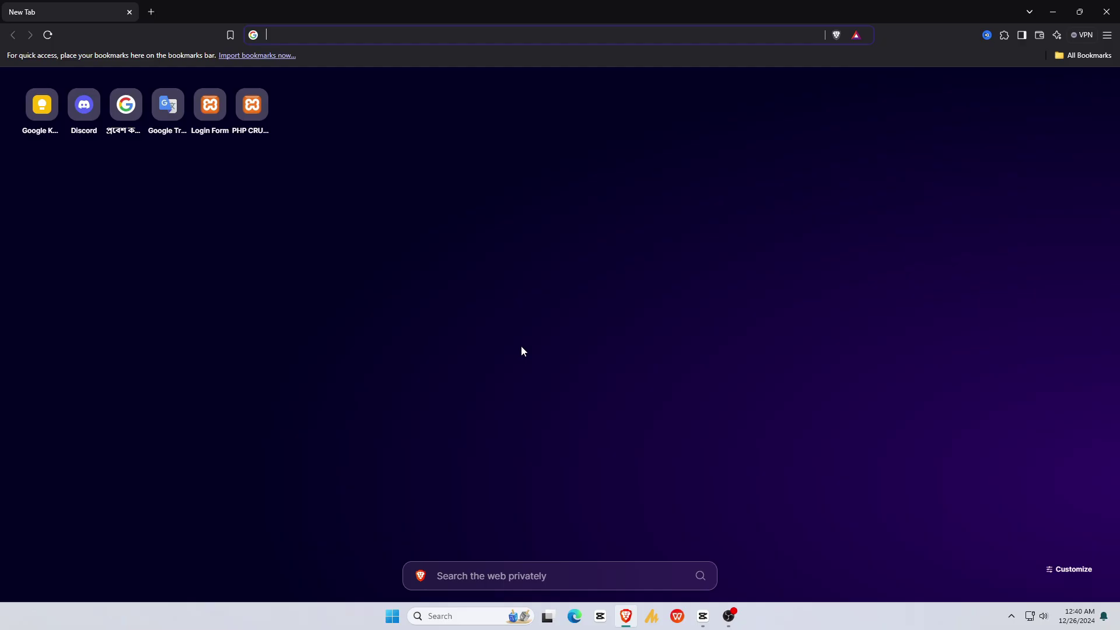
type("Sun")
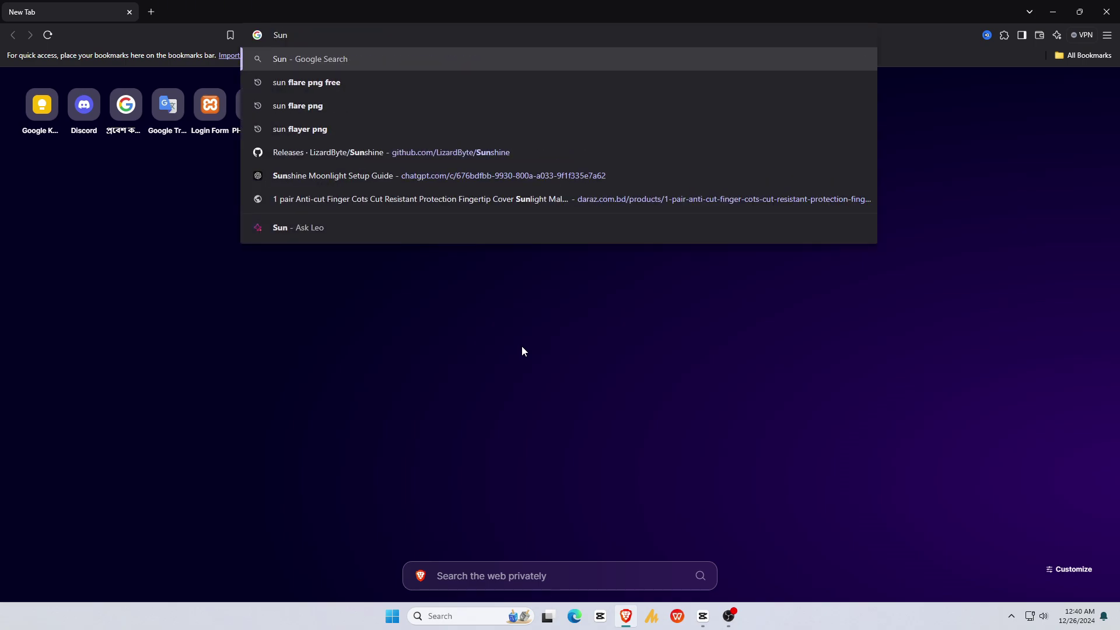
type("shine Game Streamer")
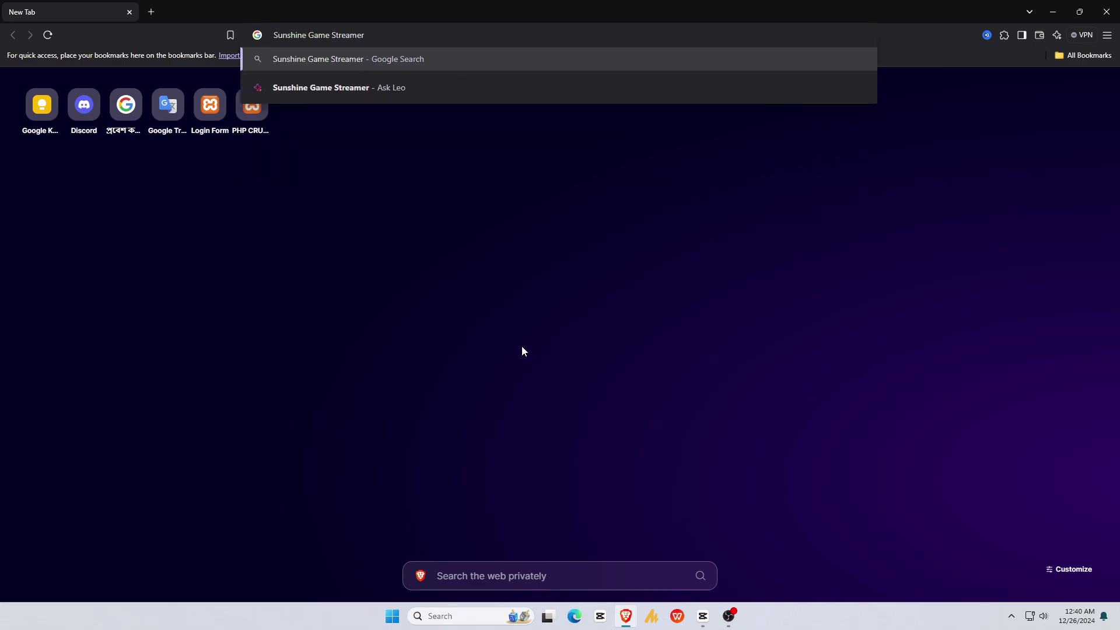
- Search for 'Sunshine Game Streamer' and expand the newest LizardByte/Sunshine release's assets
key("Return")
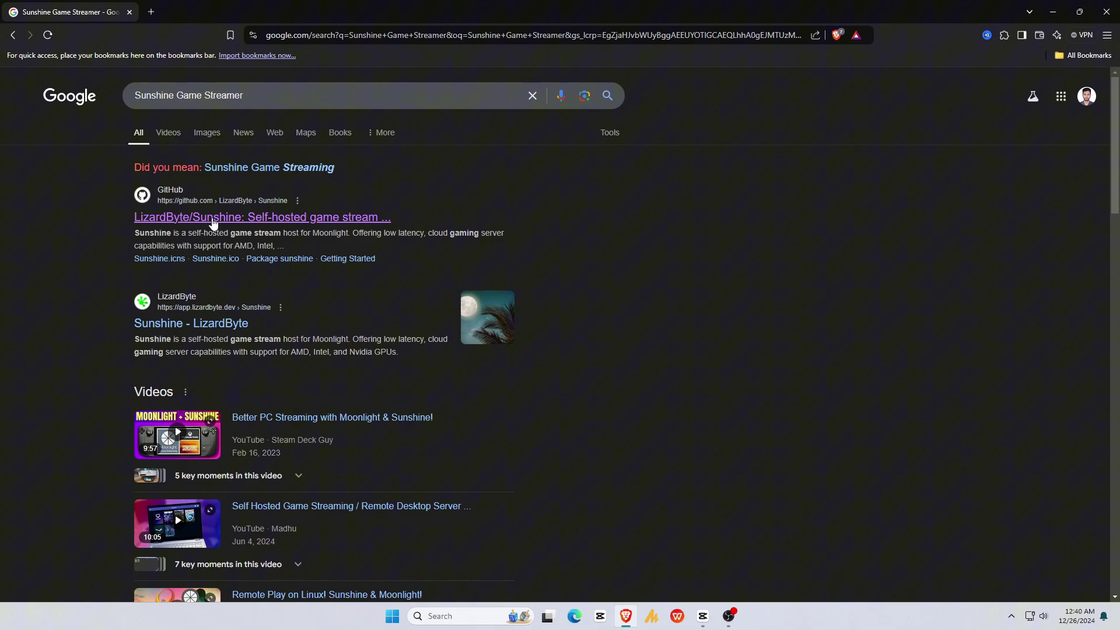
left_click(207, 218)
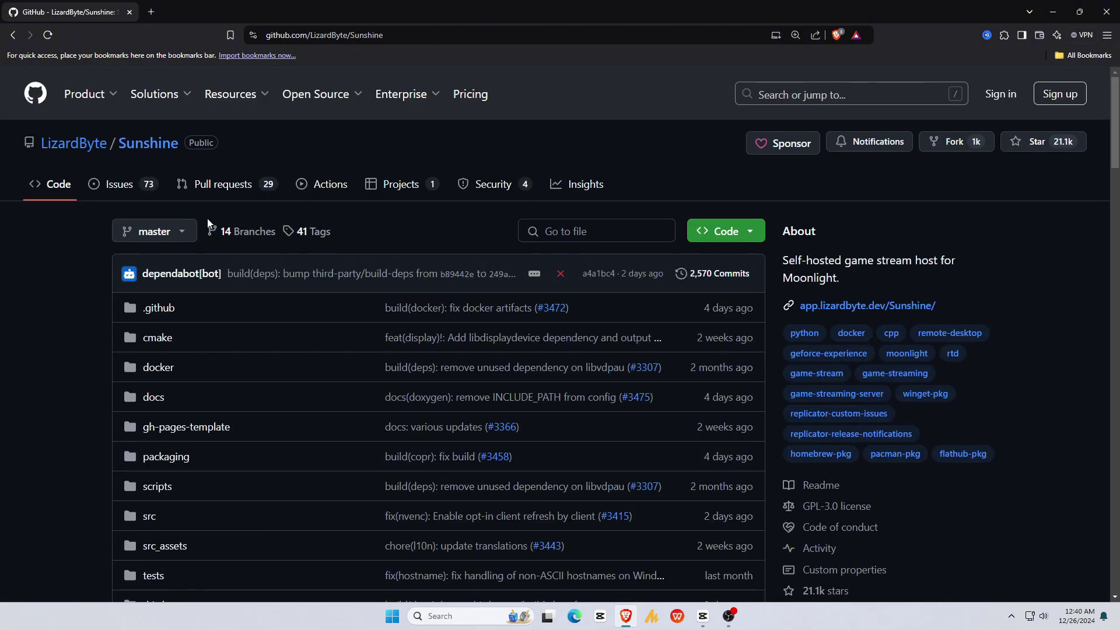
scroll(207, 218, "down", 1)
scroll(208, 218, "down", 2)
left_click(818, 344)
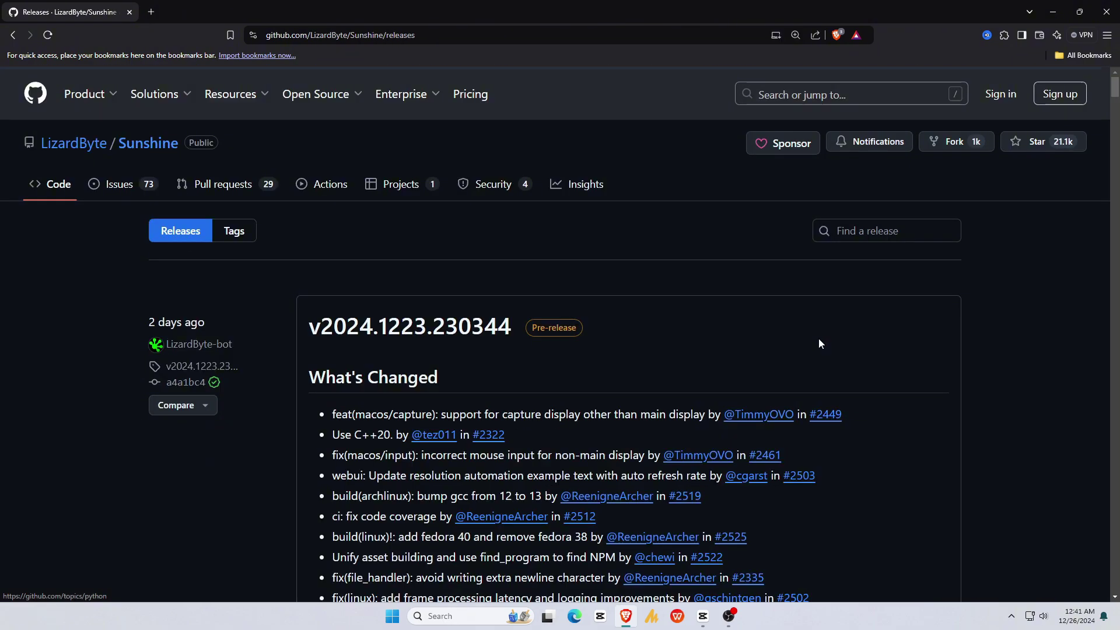
scroll(818, 344, "down", 2)
scroll(818, 344, "down", 5)
scroll(818, 344, "down", 5)
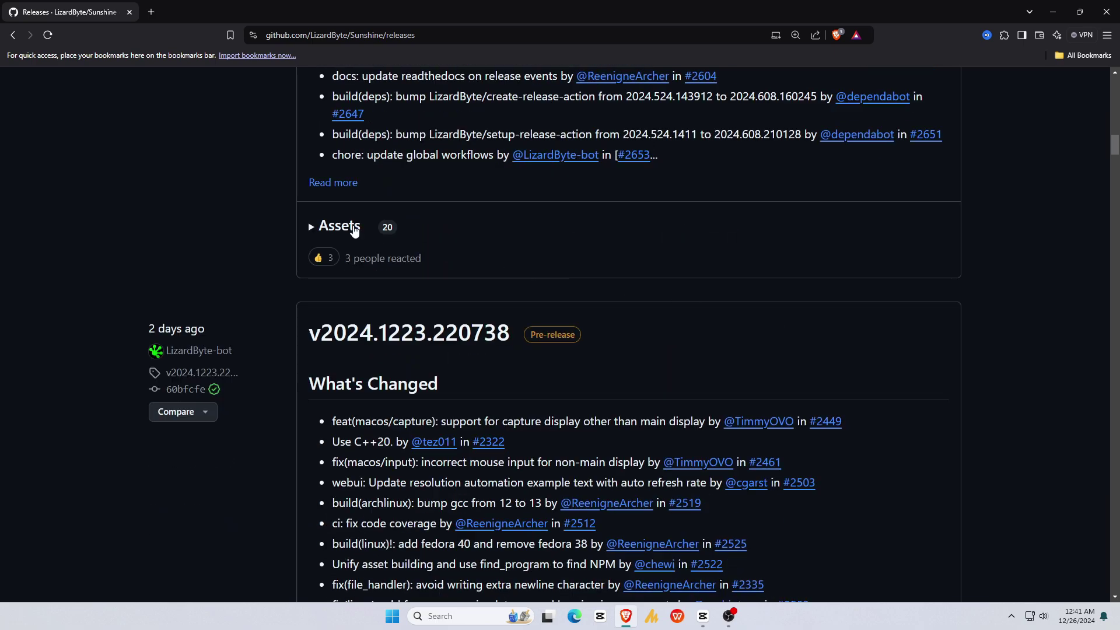
scroll(352, 226, "up", 1)
left_click(354, 288)
scroll(354, 288, "down", 2)
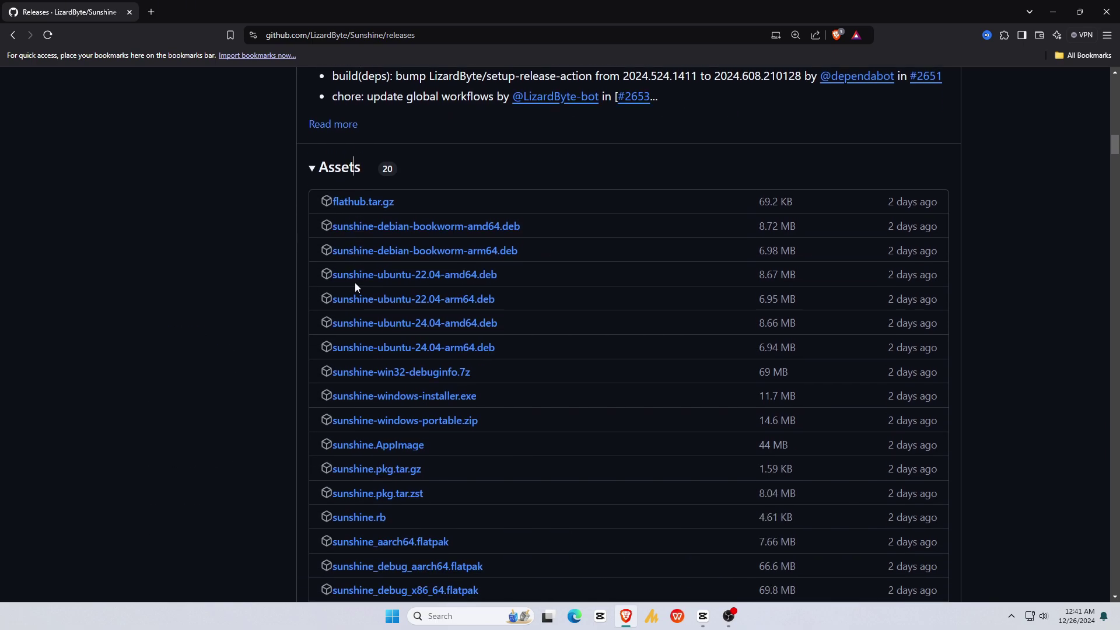
scroll(354, 283, "down", 1)
scroll(354, 283, "down", 2)
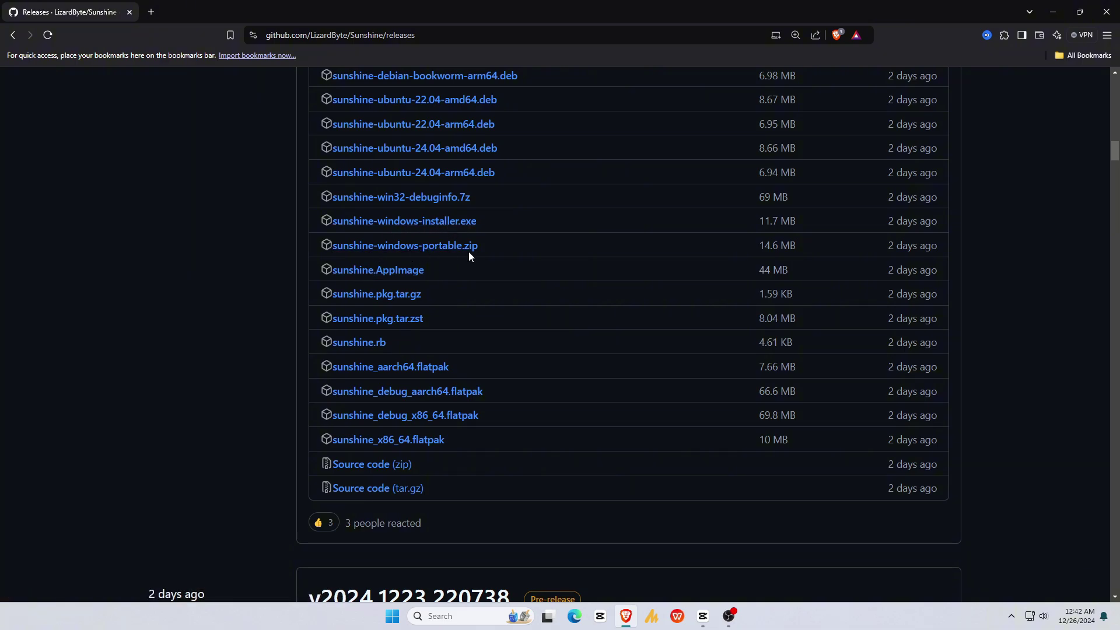
- Download sunshine-windows-installer.exe, run it past the security warning, and install with defaults
left_click(442, 230)
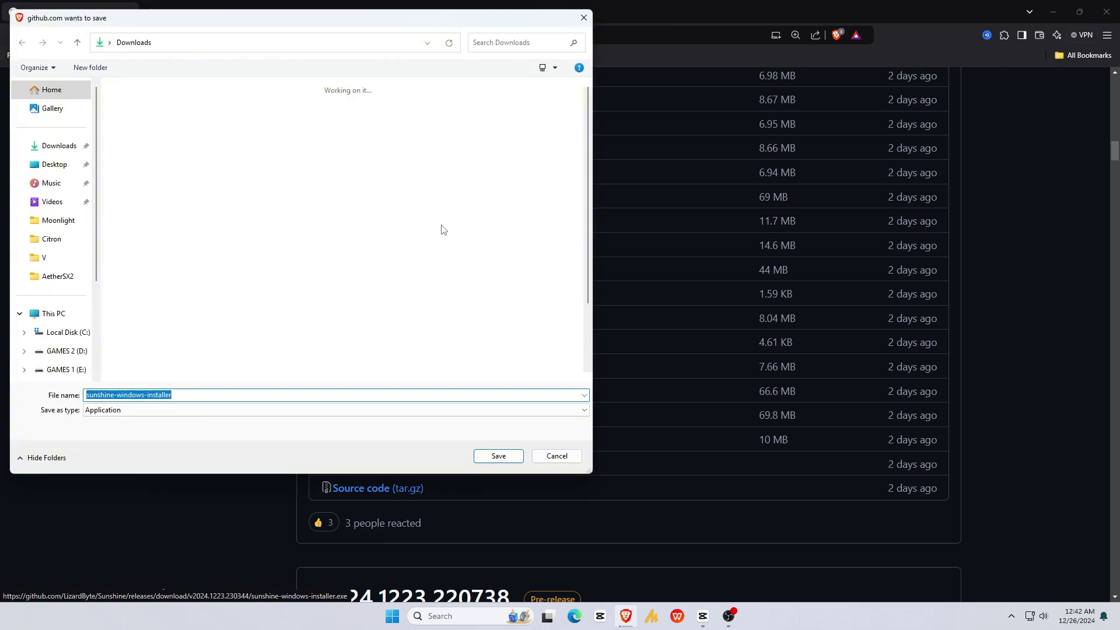
left_click(498, 456)
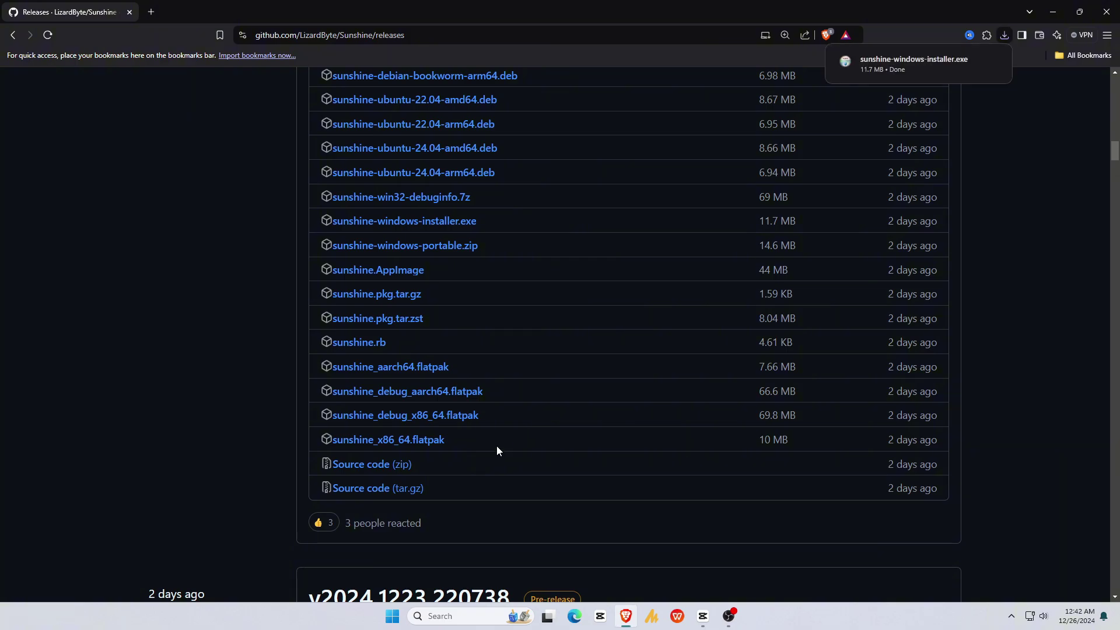
left_click(906, 64)
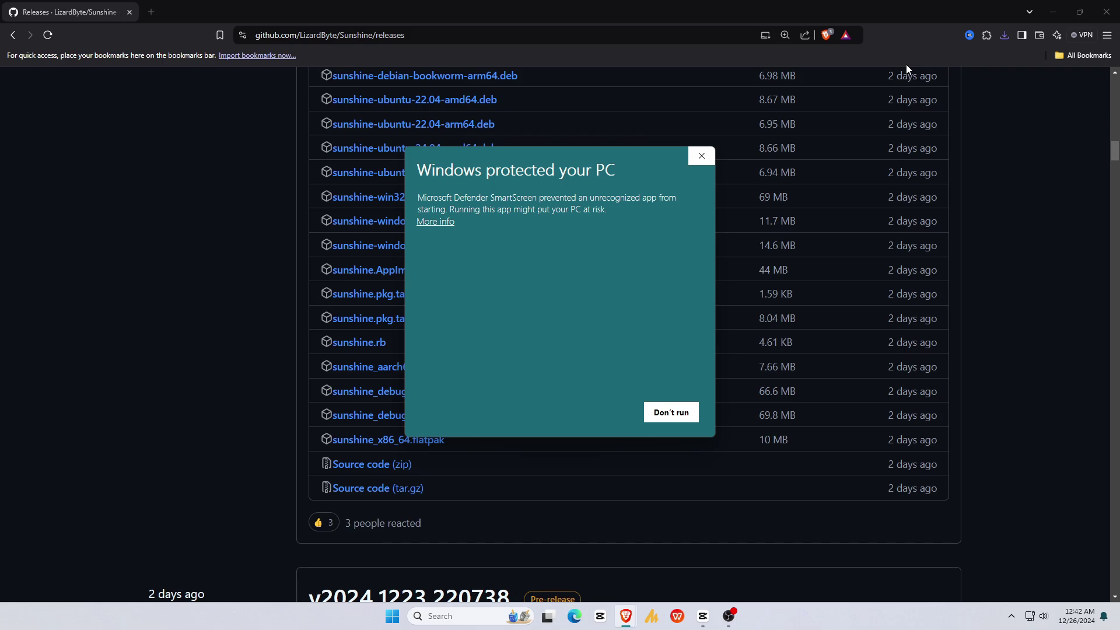
left_click(437, 222)
left_click(602, 417)
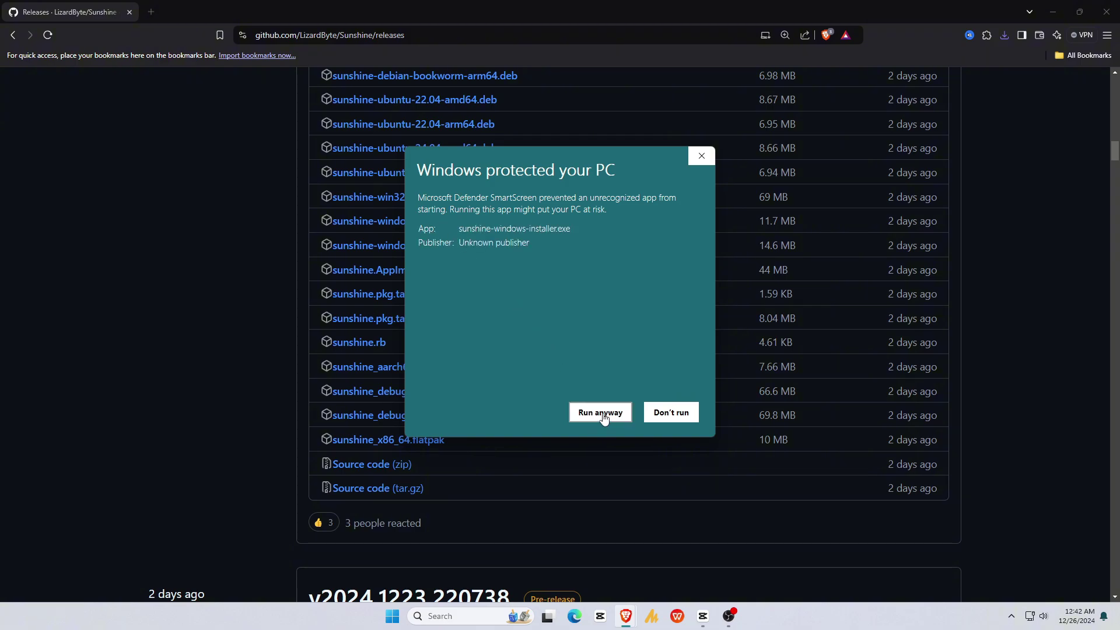
left_click(626, 401)
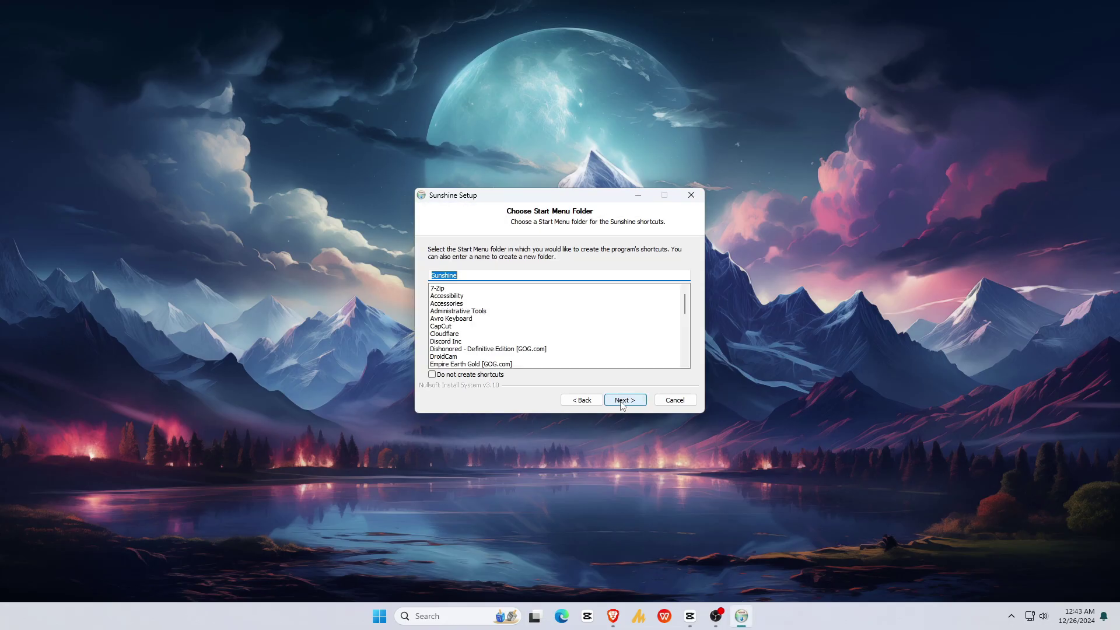
left_click(623, 401)
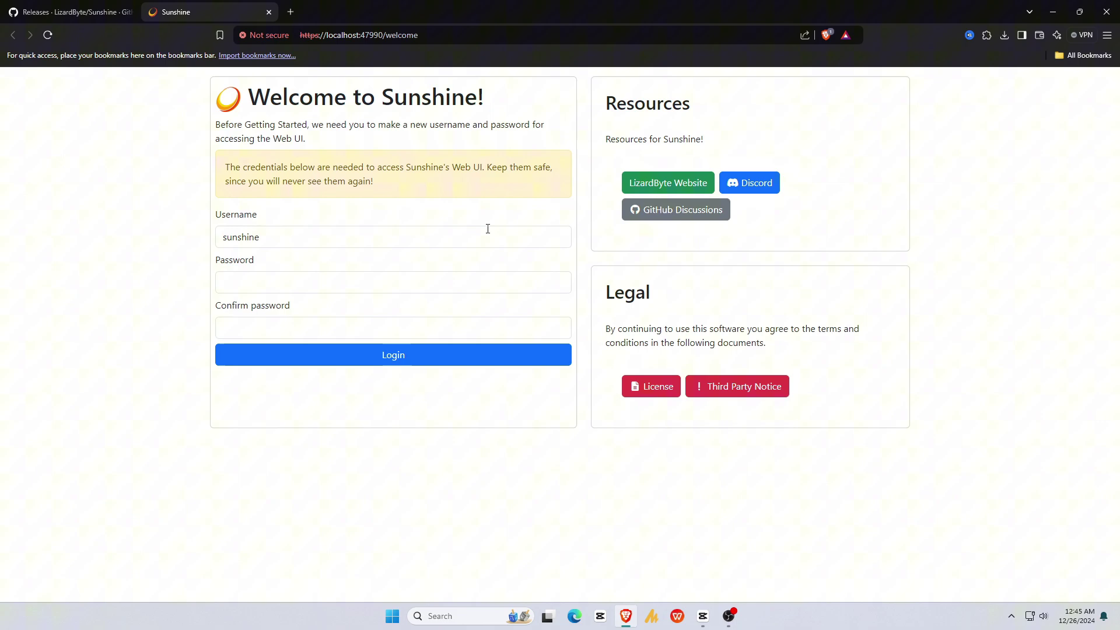
- Replace the default username, set and confirm a password, and log in
triple_click(488, 229)
type("p")
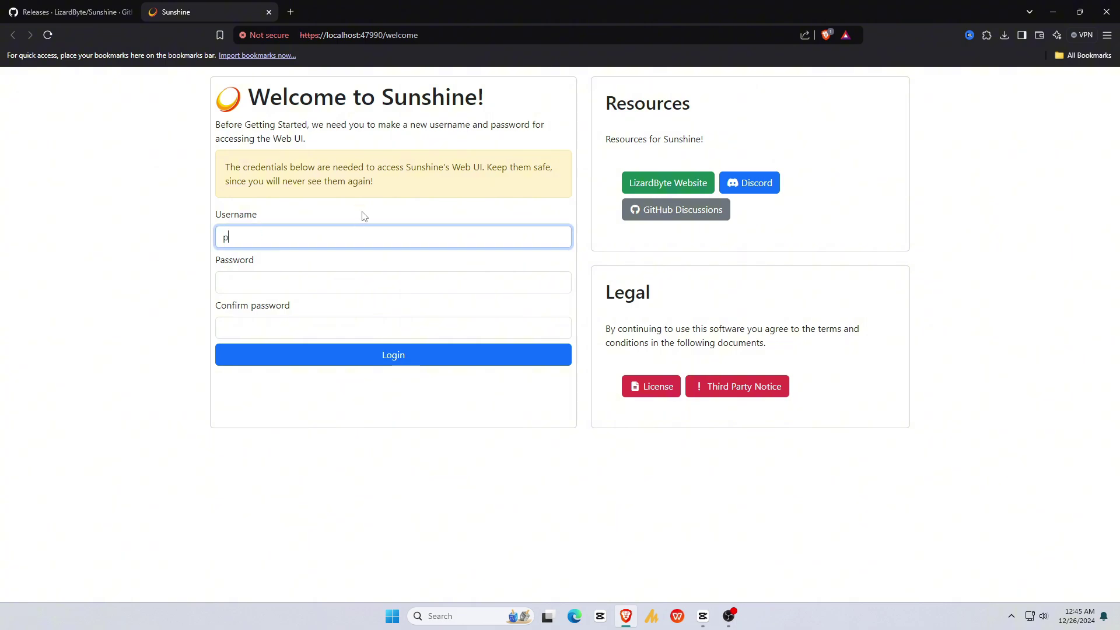
type("wg")
key("Tab")
type("p************")
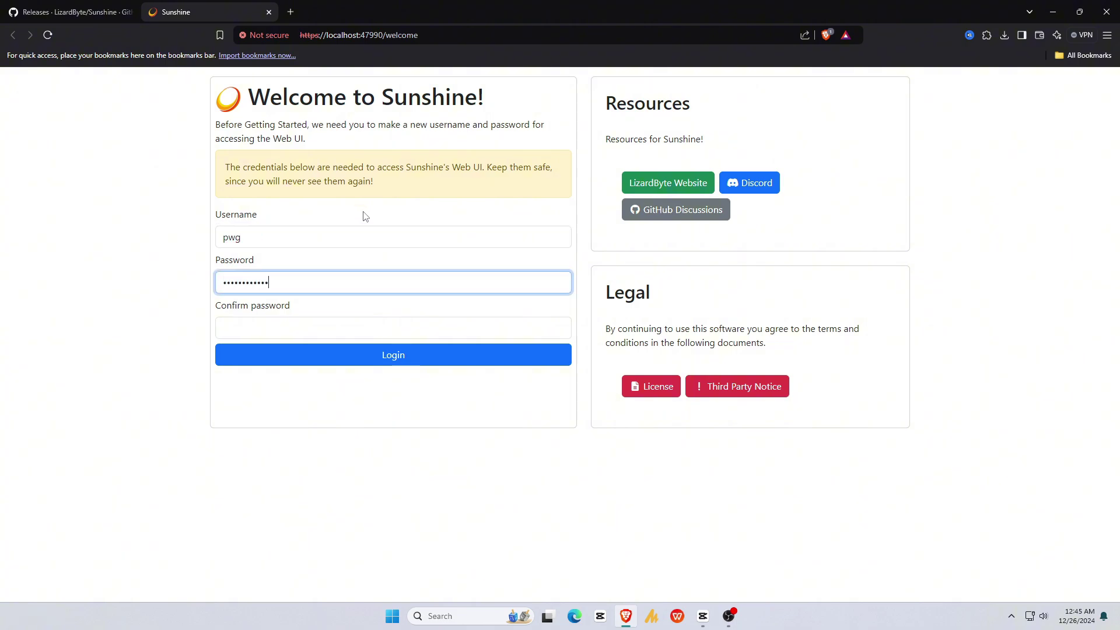
key("Tab")
type("*************")
left_click(388, 357)
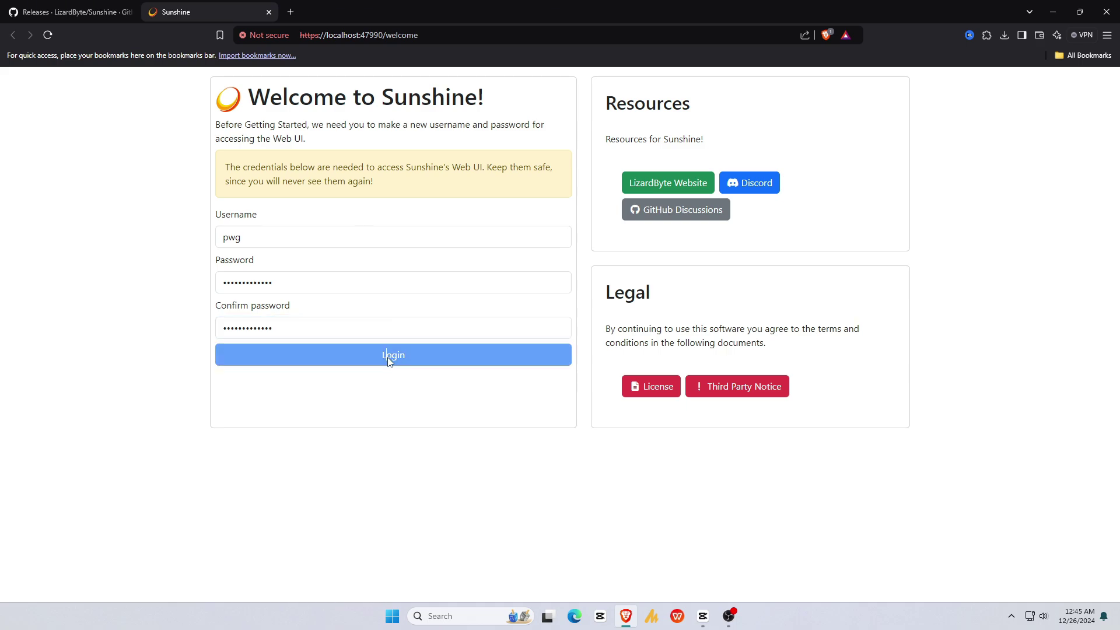
type("pw")
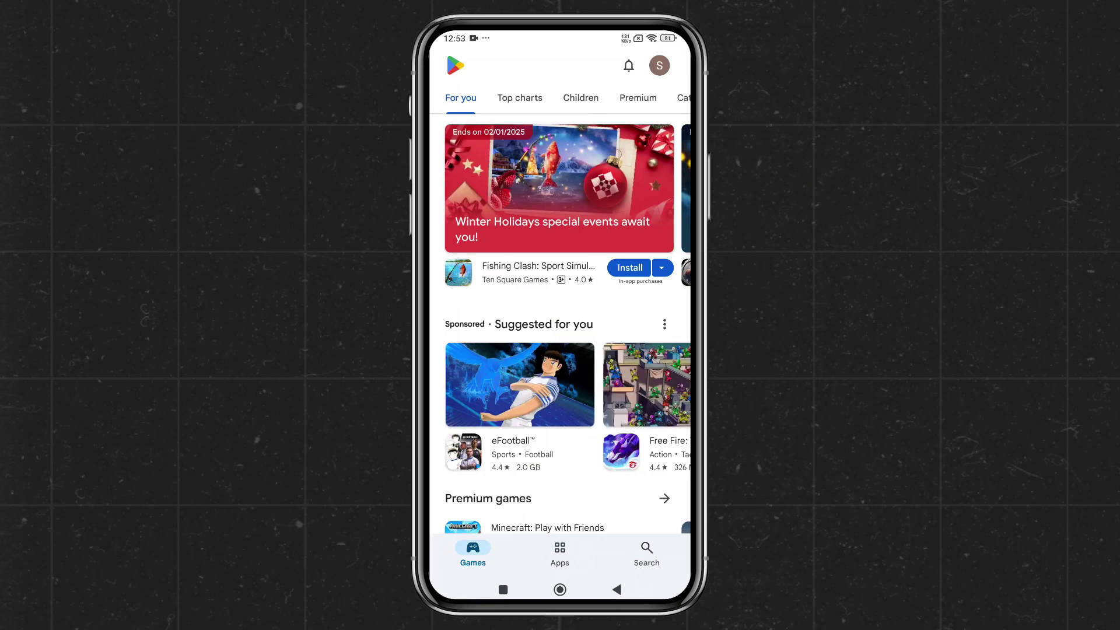
- Search the Play Store for 'moonlight', install Moonlight Game Streaming, and open it
left_click(647, 554)
type("moon")
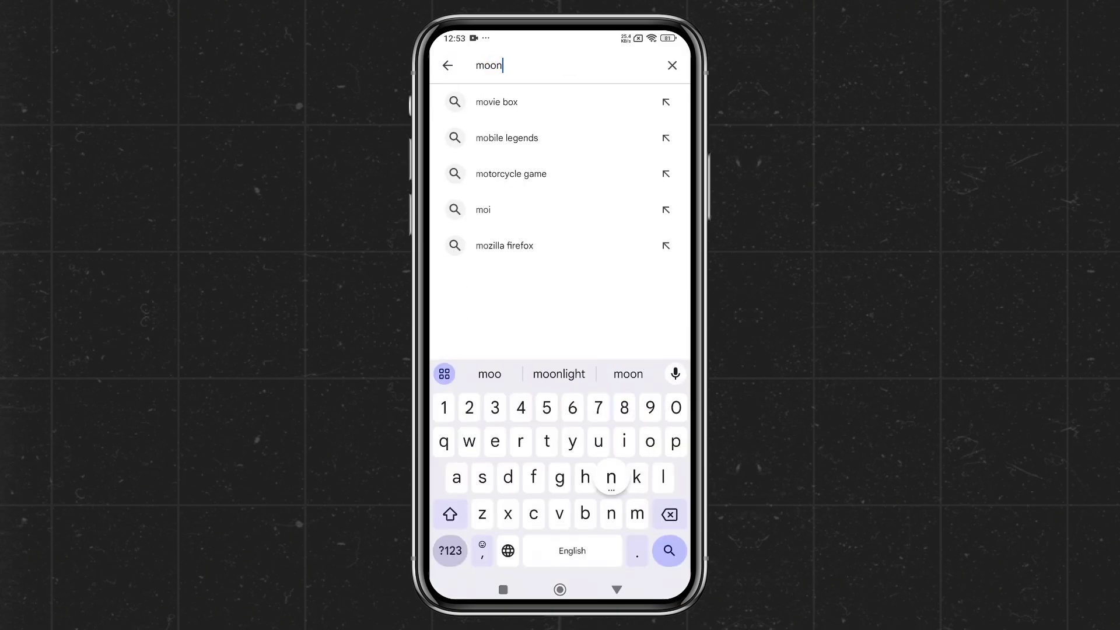
type("light")
key("Return")
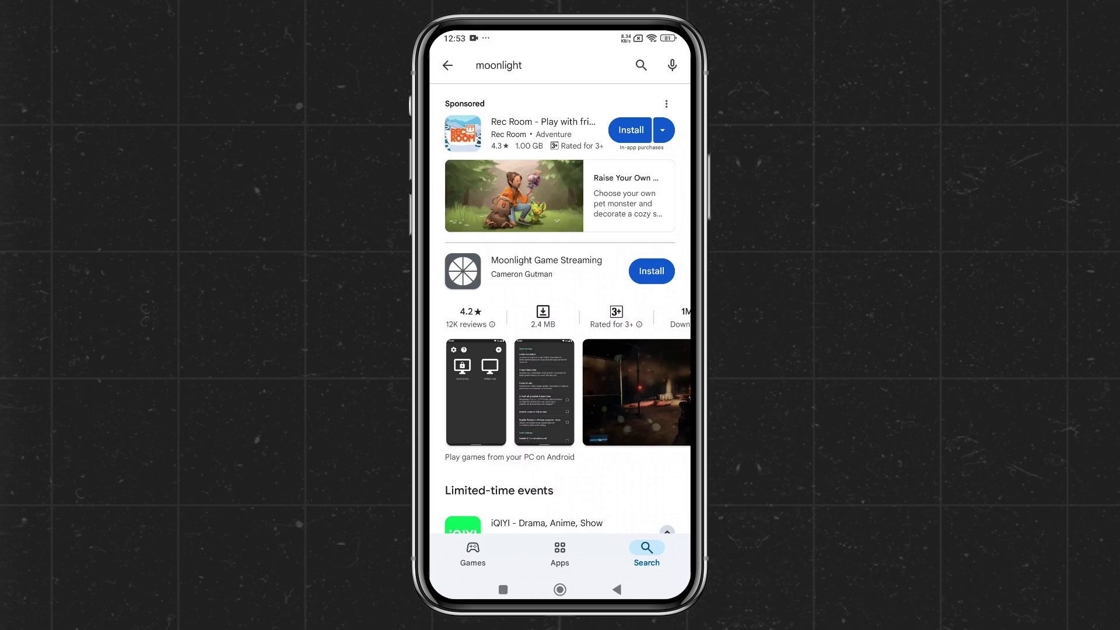
left_click(500, 270)
left_click(560, 217)
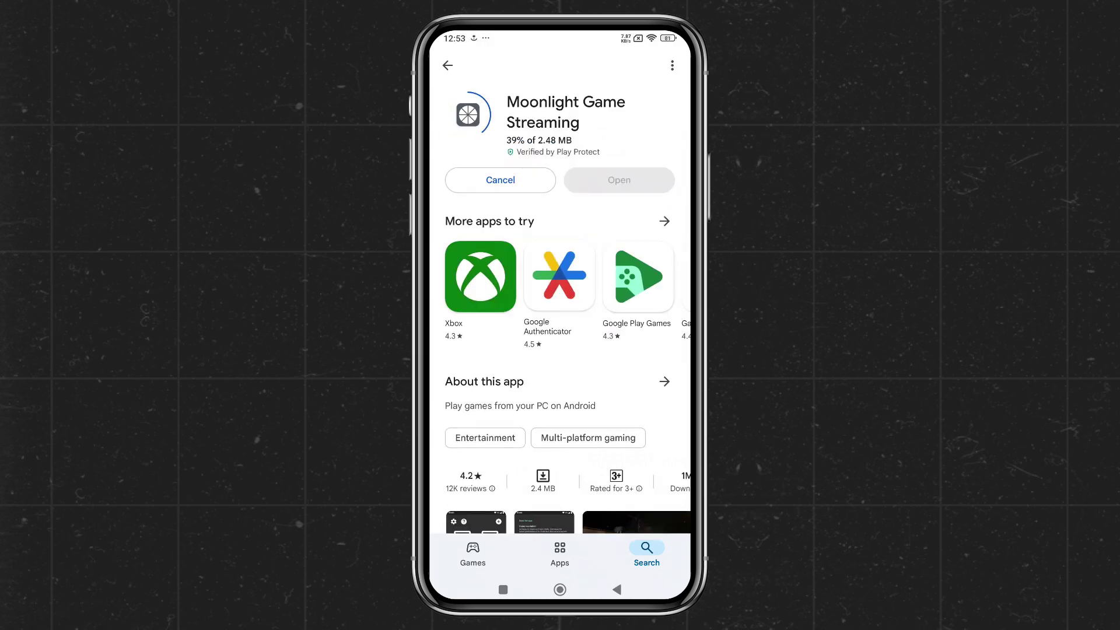
left_click(618, 169)
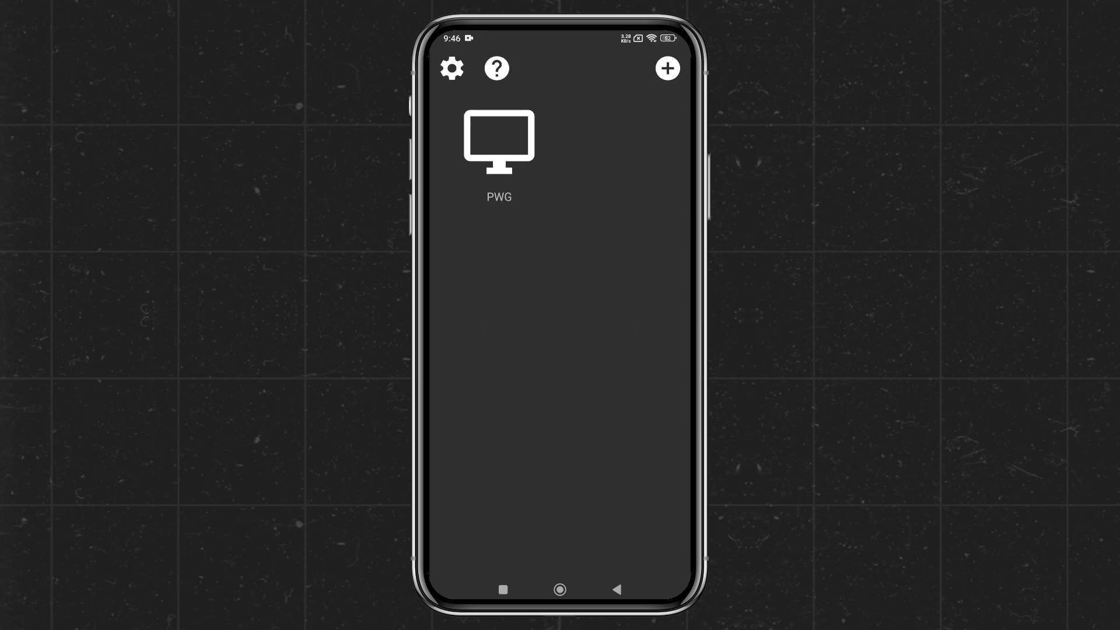
- Pair Moonlight with host PWG by submitting its PIN in Sunshine
left_click(668, 69)
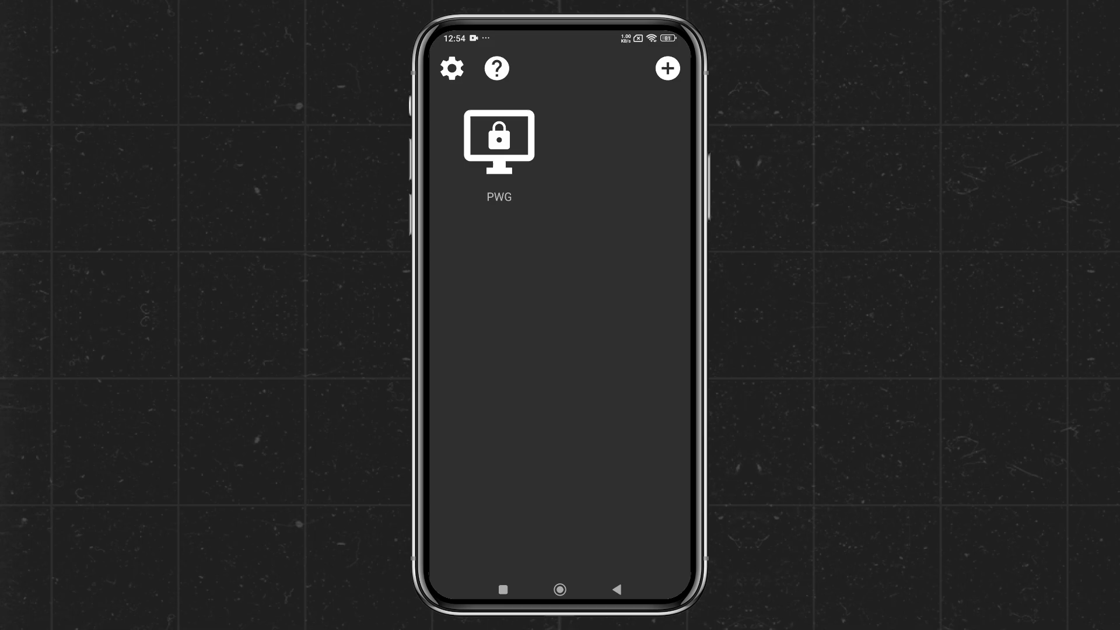
left_click(499, 145)
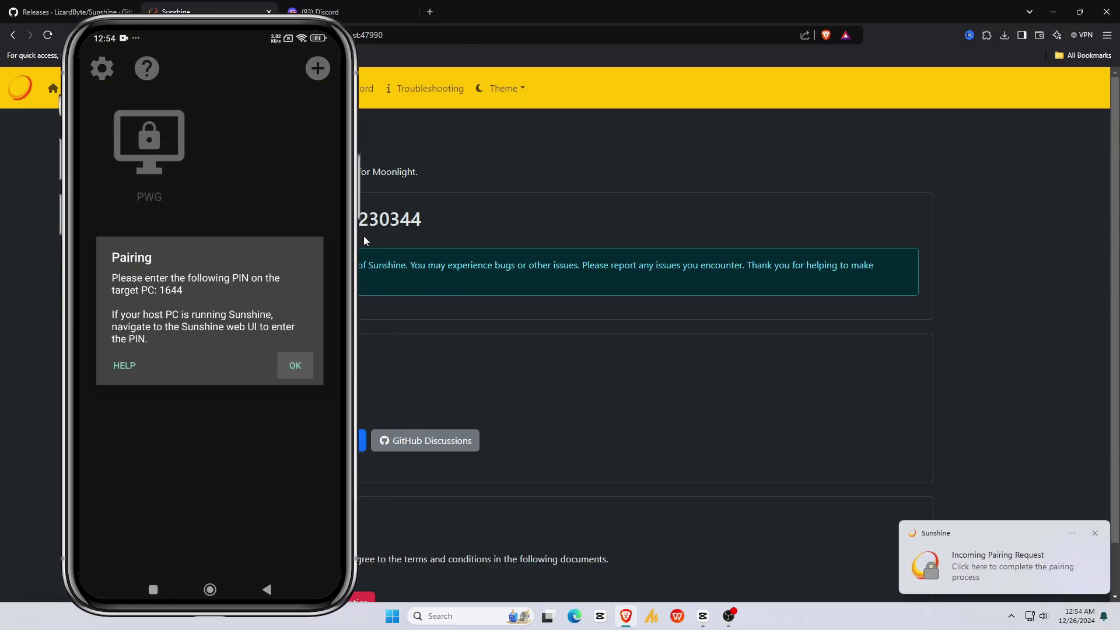
left_click(992, 559)
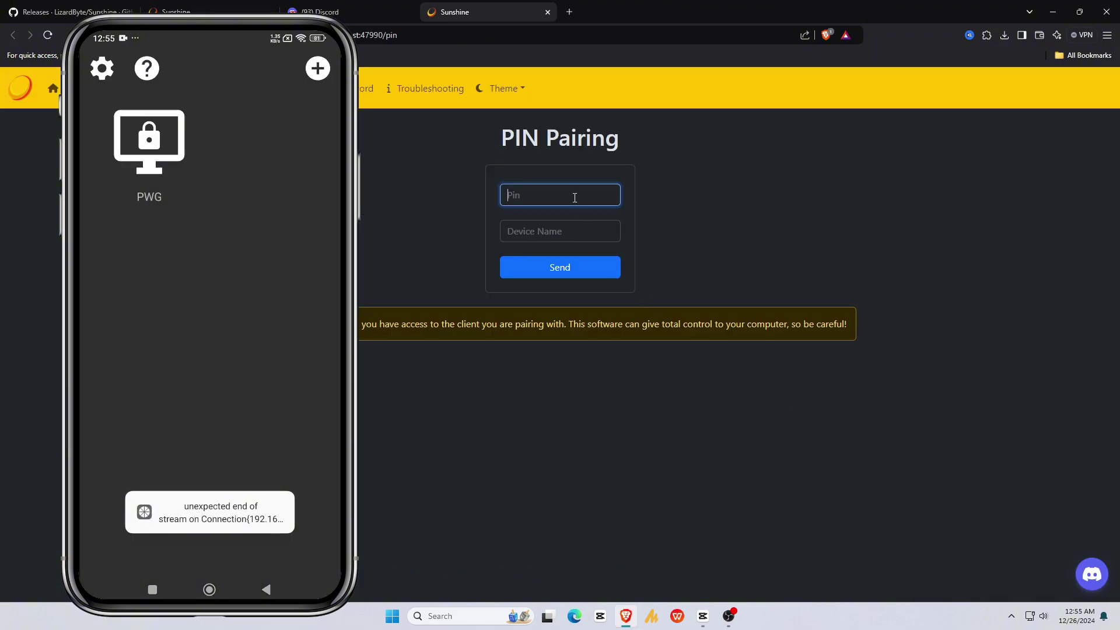
type("4452")
key("Return")
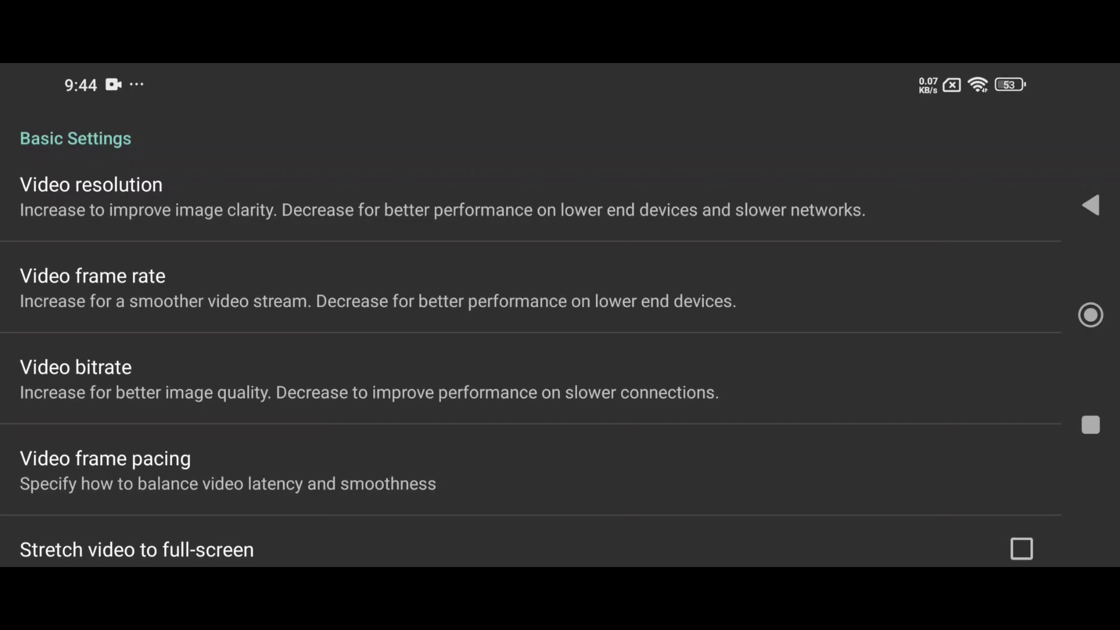
- Keep 720p resolution and 60 FPS, and drag the video bitrate down to 10 Mbps
left_click(91, 197)
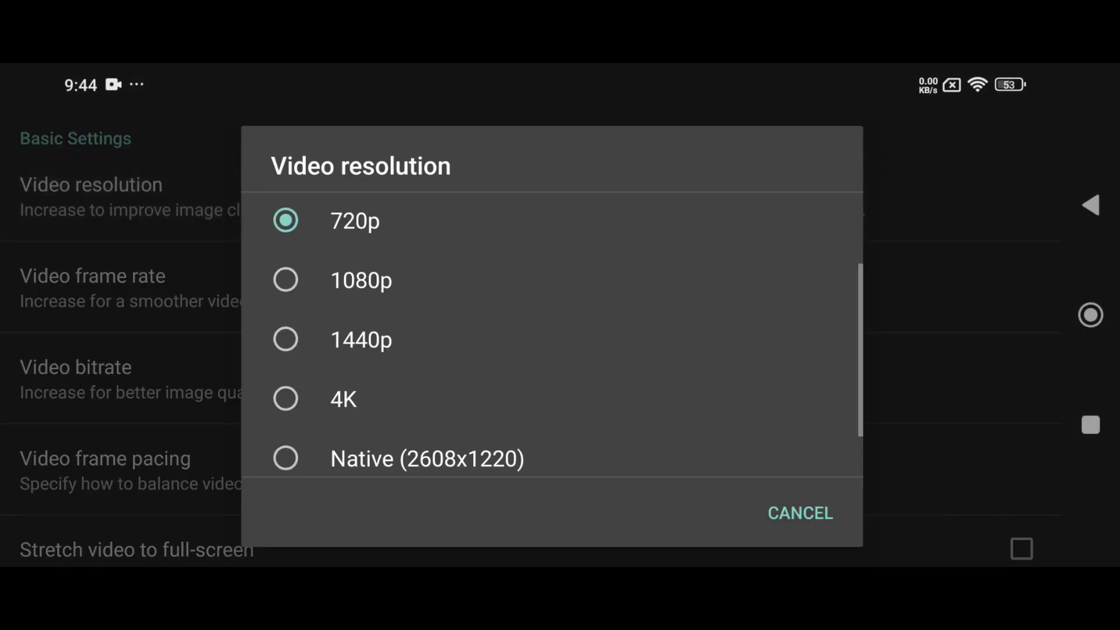
scroll(551, 332, "down", 1)
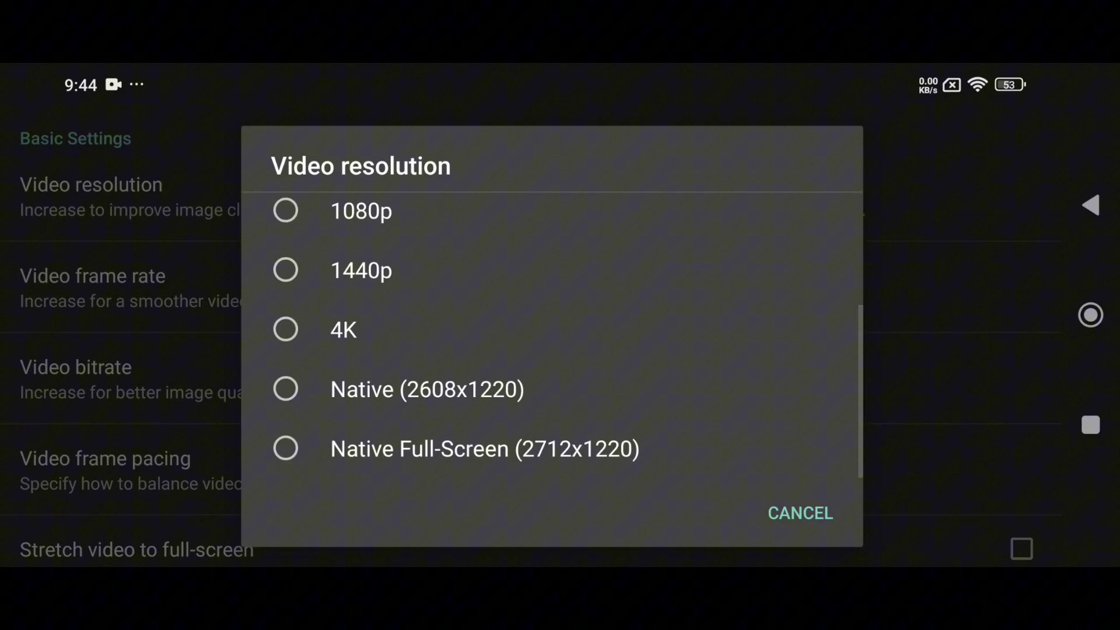
scroll(552, 333, "up", 2)
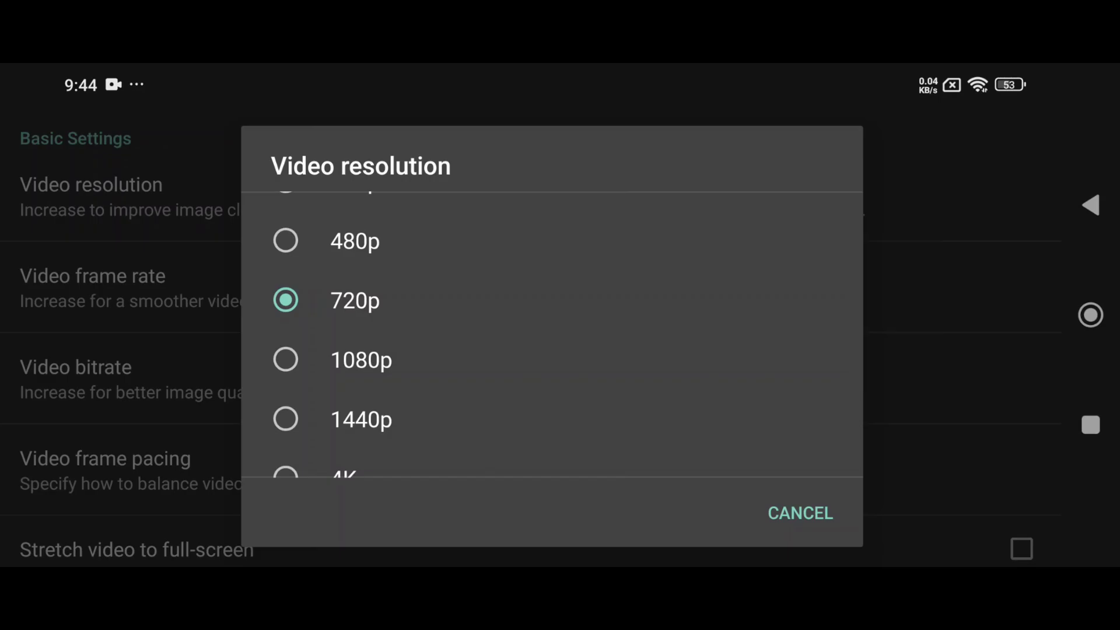
left_click(354, 301)
left_click(350, 290)
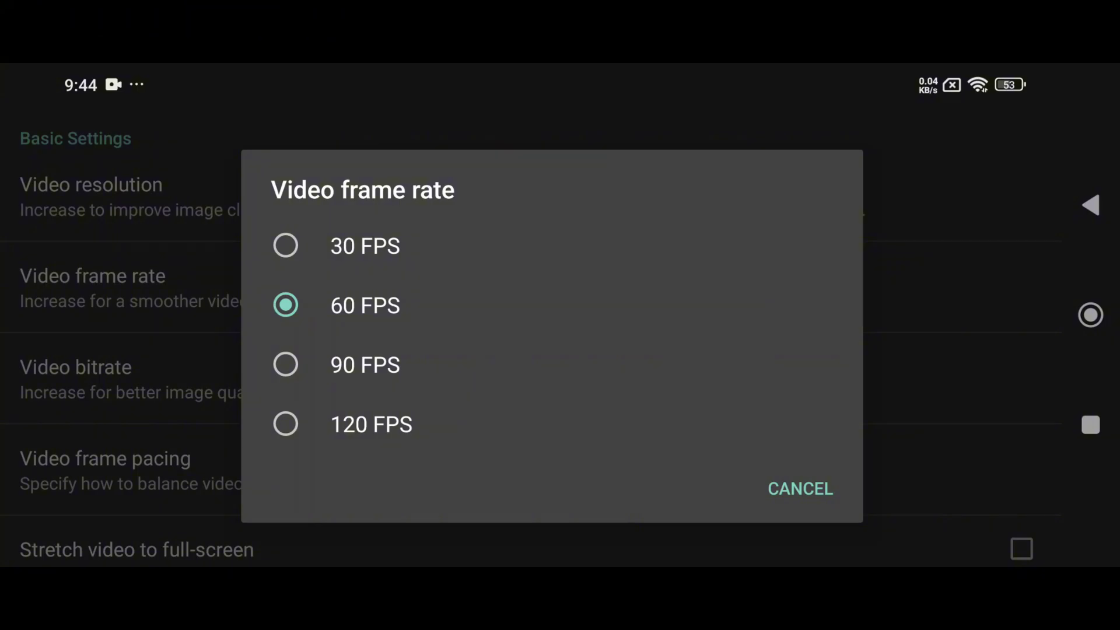
left_click(364, 305)
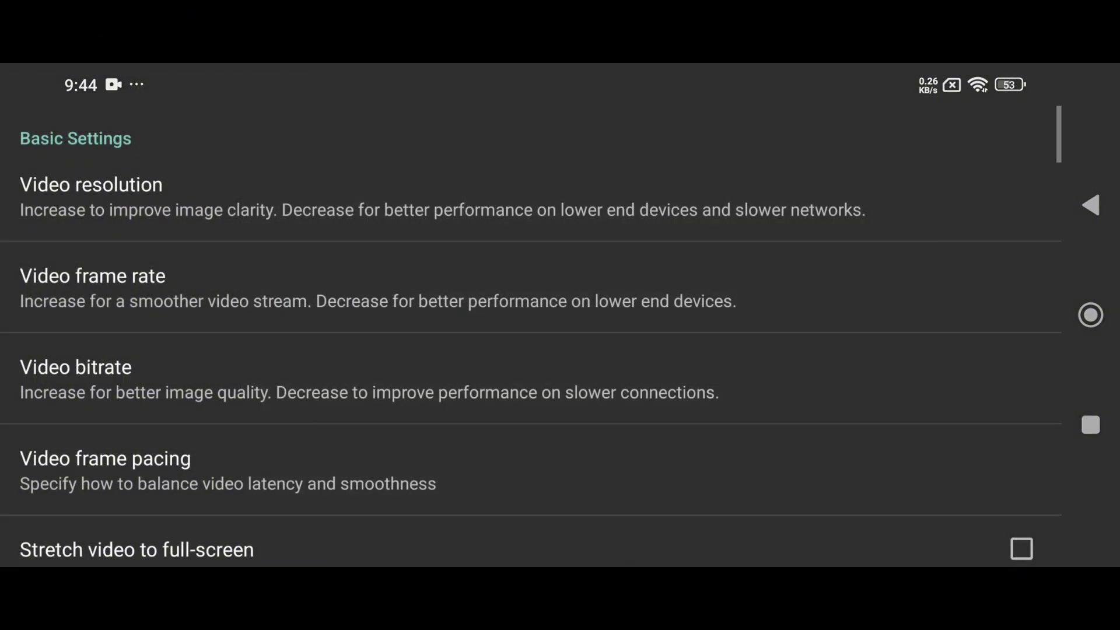
left_click(350, 379)
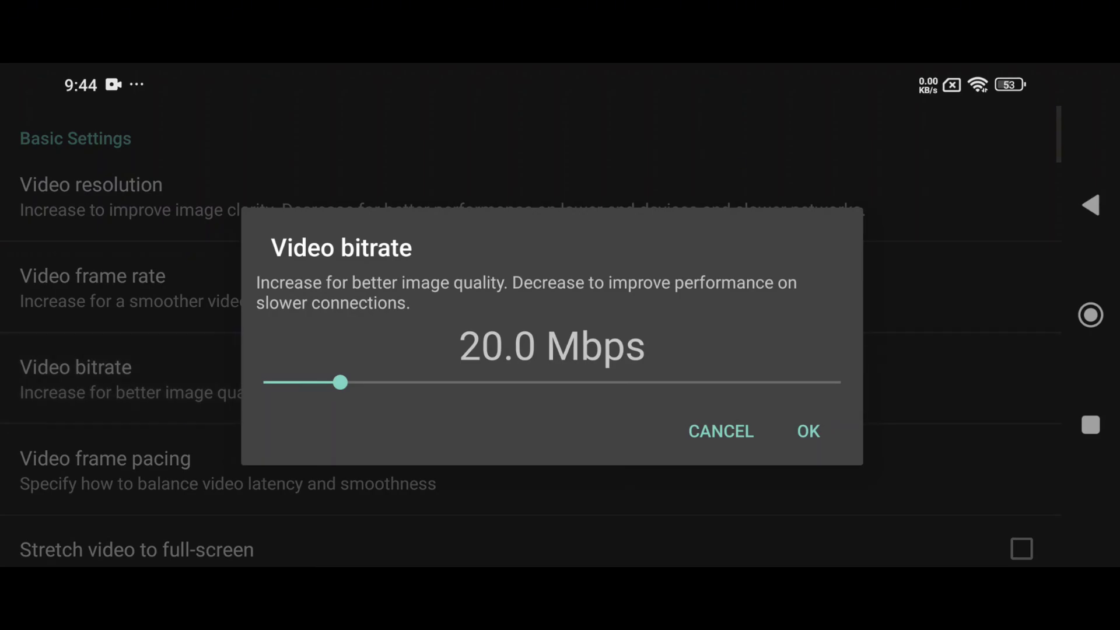
left_click_drag(340, 382, 302, 382)
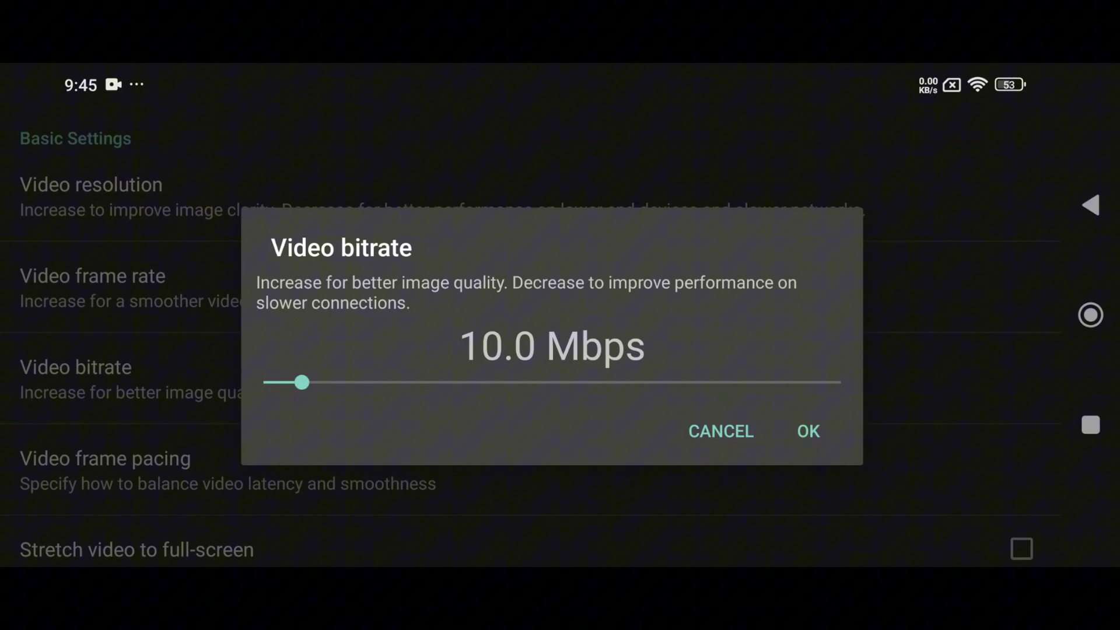
- Confirm the 10 Mbps bitrate and enable 'Unlock all possible frame rates'
left_click(808, 431)
scroll(560, 315, "down", 10)
scroll(560, 316, "down", 3)
scroll(560, 314, "down", 3)
scroll(560, 315, "down", 3)
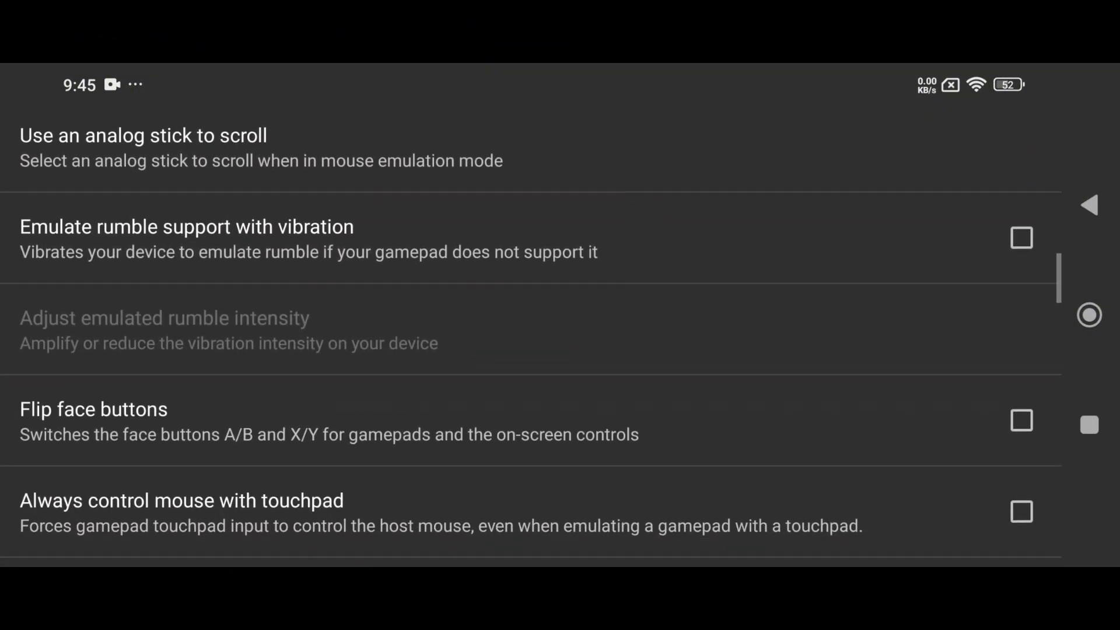
scroll(560, 350, "down", 2)
scroll(541, 347, "down", 3)
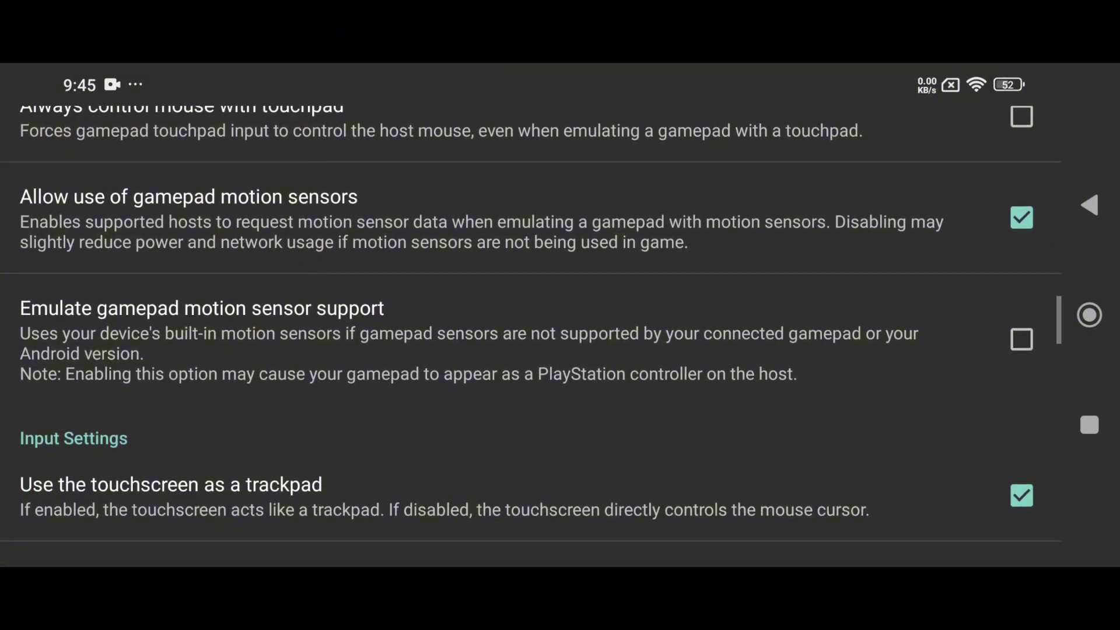
scroll(541, 347, "down", 3)
scroll(542, 347, "down", 3)
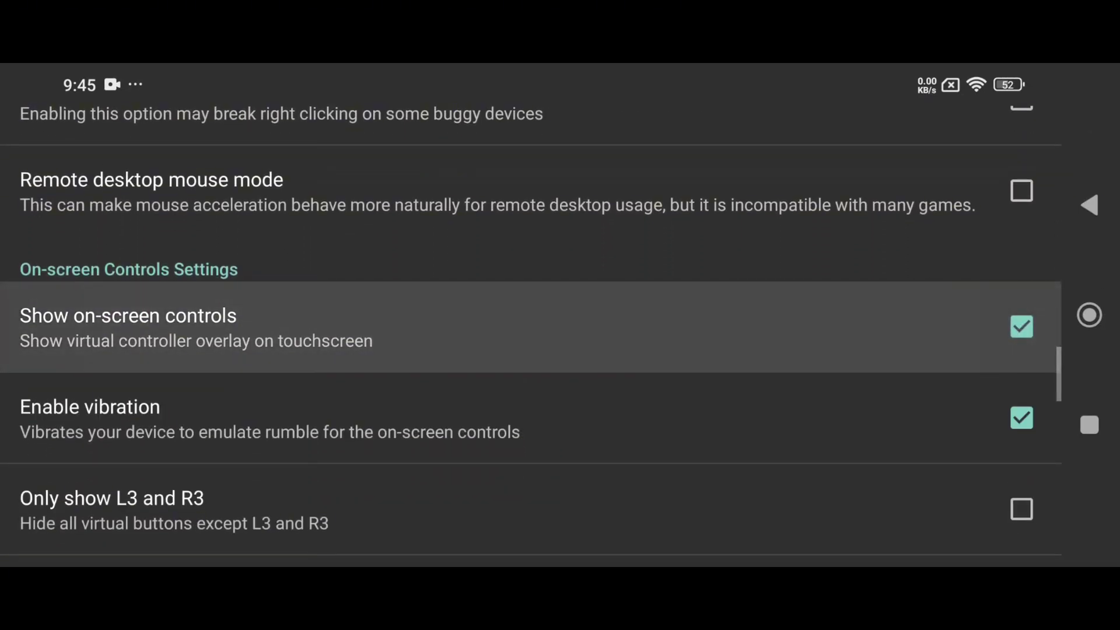
scroll(541, 347, "down", 2)
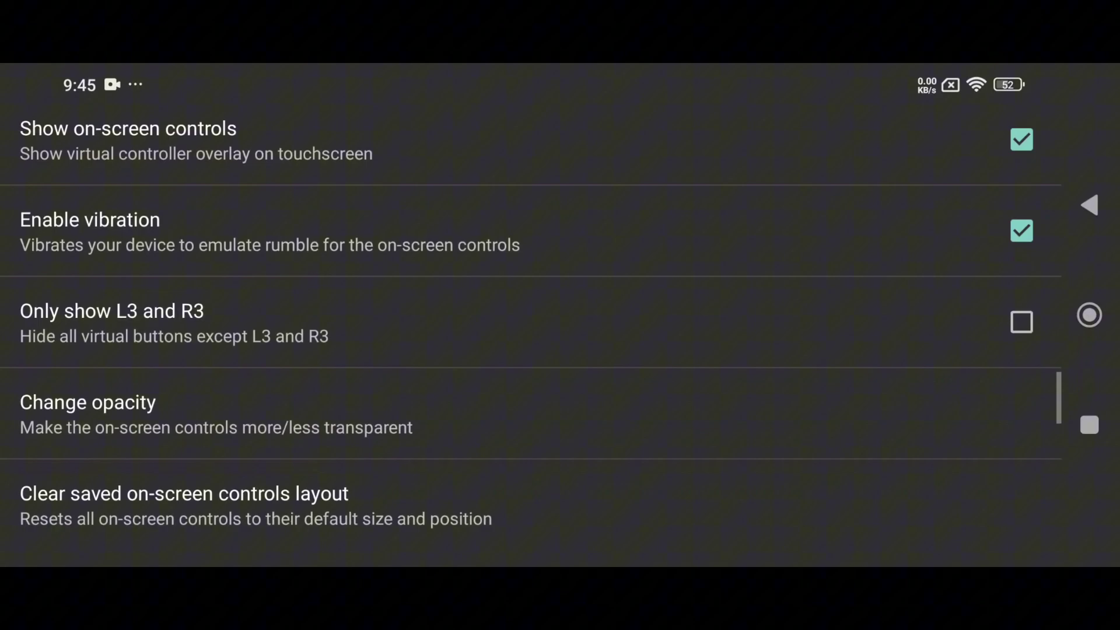
scroll(541, 347, "down", 2)
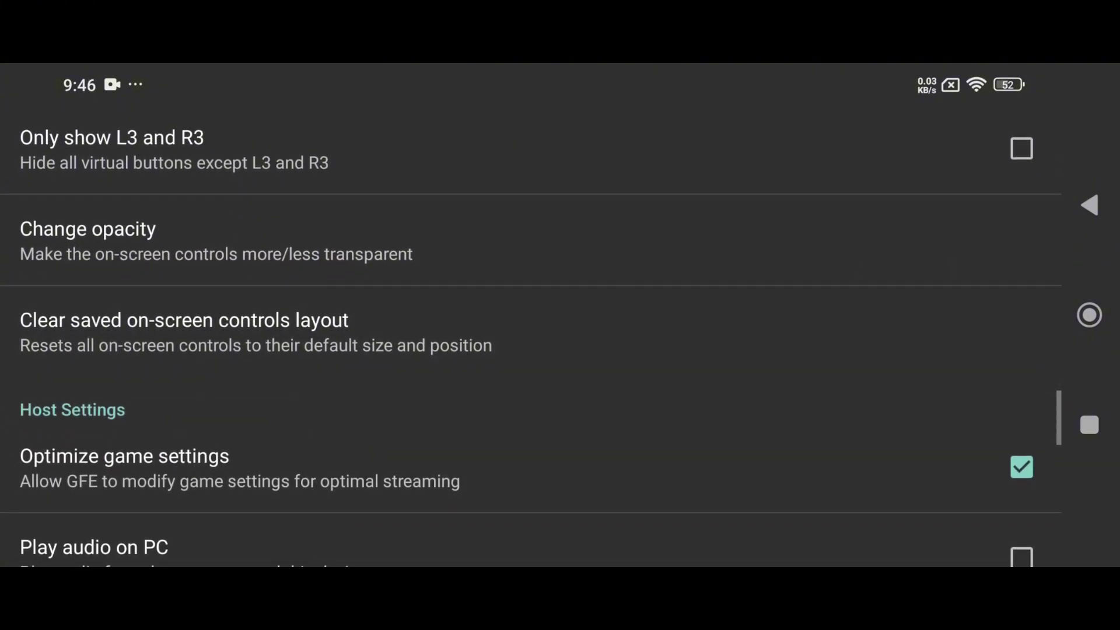
scroll(542, 347, "down", 2)
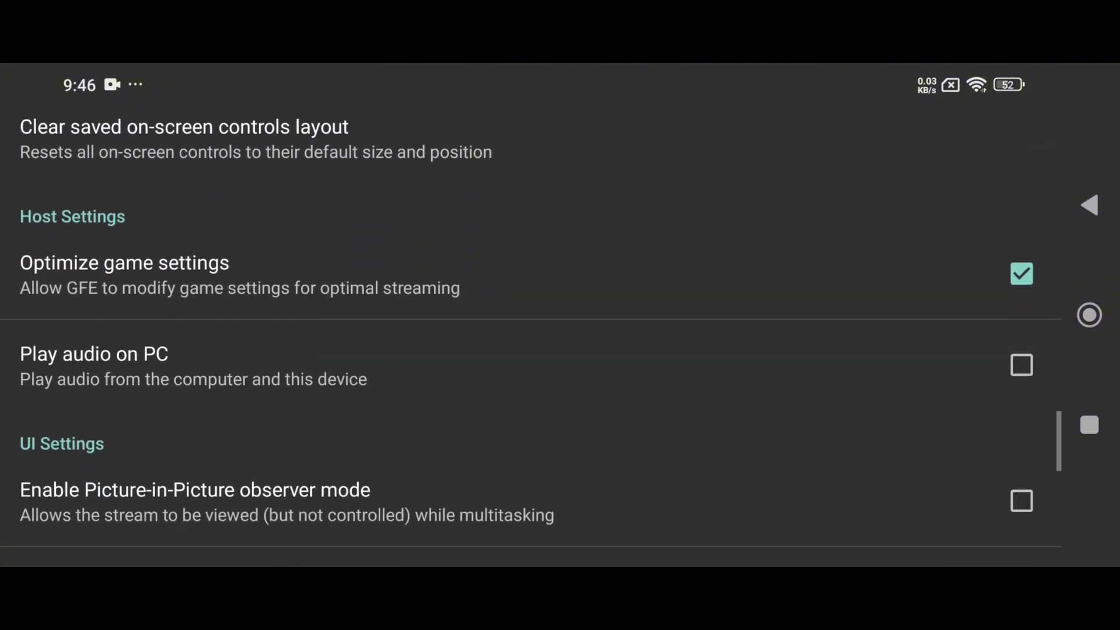
scroll(542, 346, "down", 3)
scroll(542, 347, "down", 3)
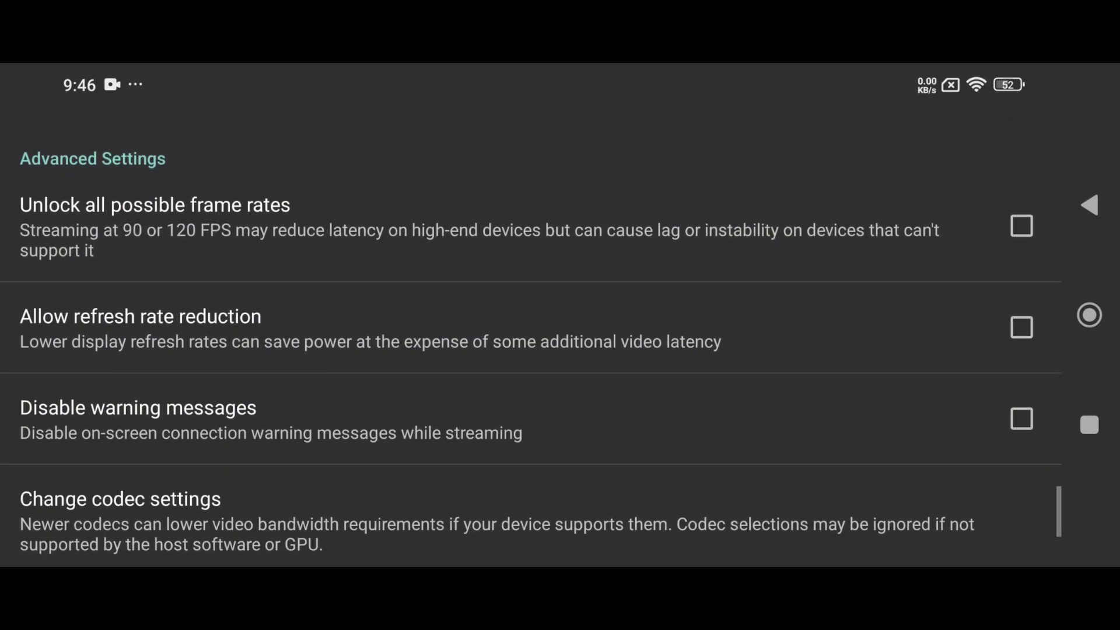
left_click(1021, 226)
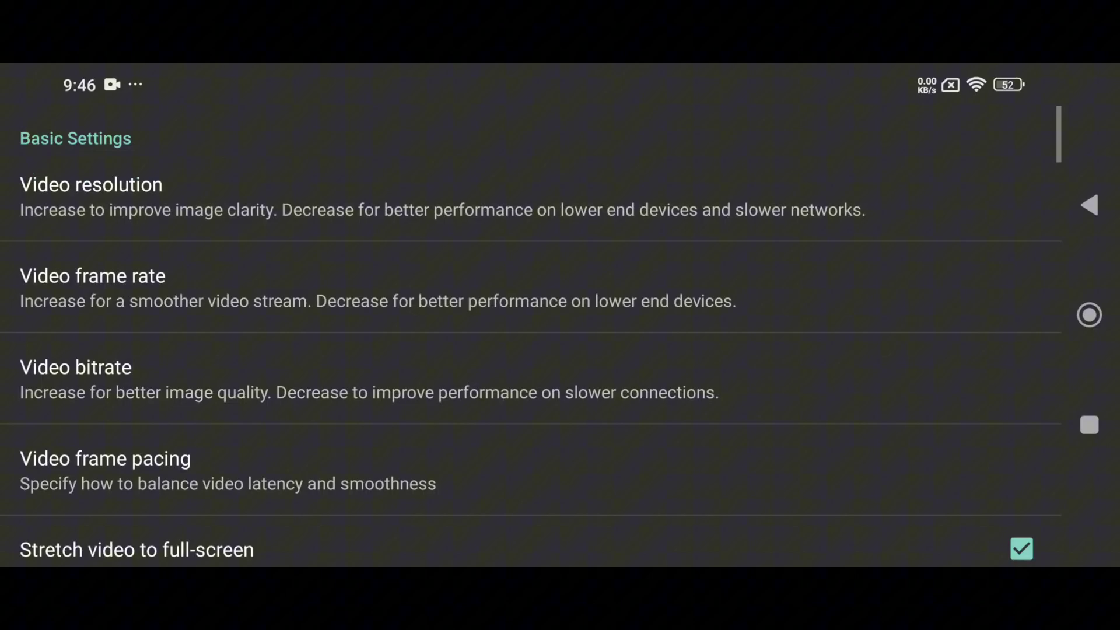
scroll(530, 346, "down", 10)
scroll(531, 347, "down", 5)
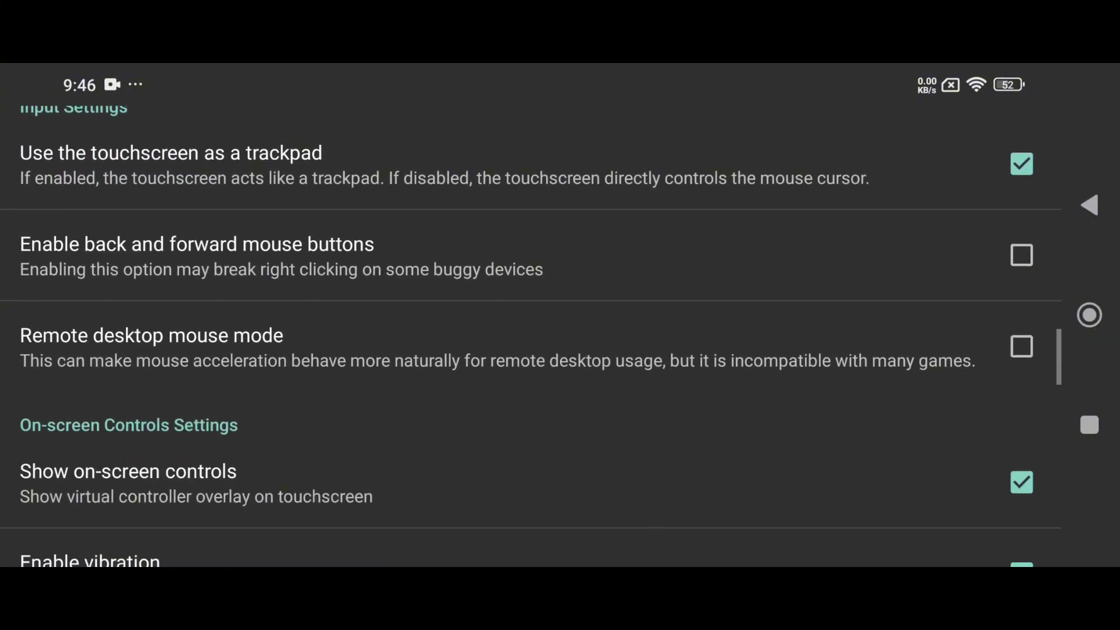
scroll(530, 347, "down", 10)
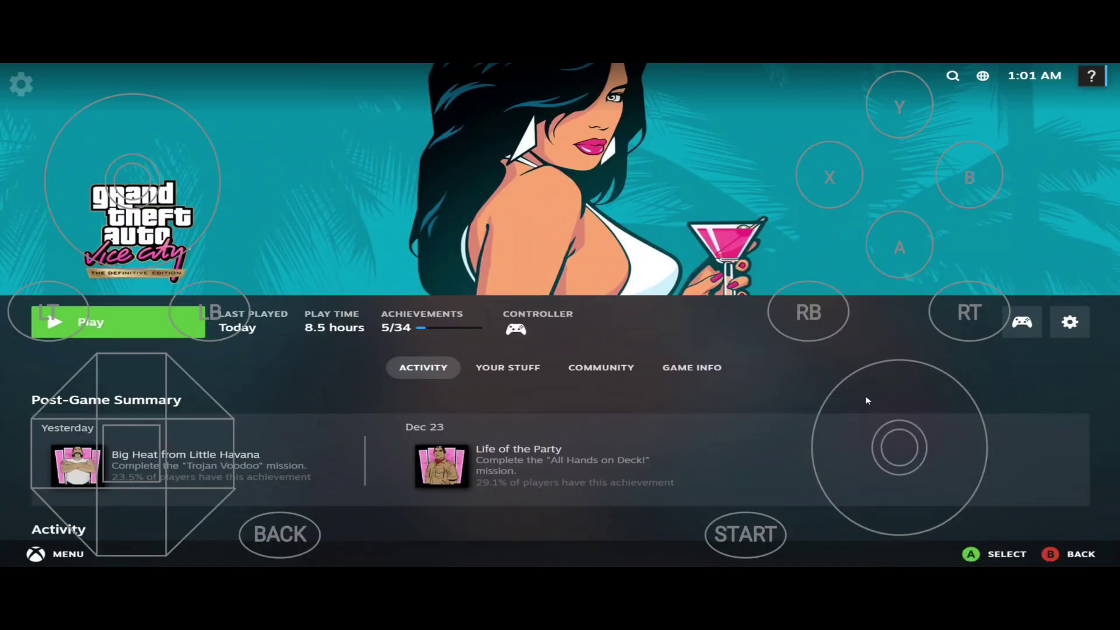
- Launch Vice City, then run the character forward, punch, and head toward the car
key("Return")
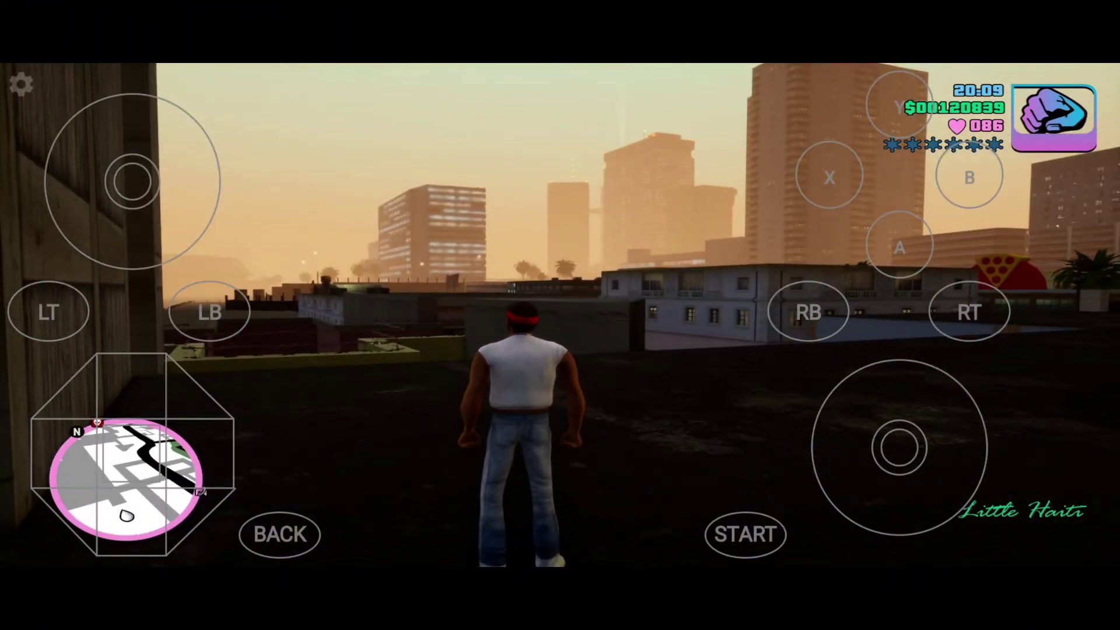
mouse_move(132, 181)
left_mouse_down()
mouse_move(129, 129)
mouse_move(111, 121)
left_mouse_up()
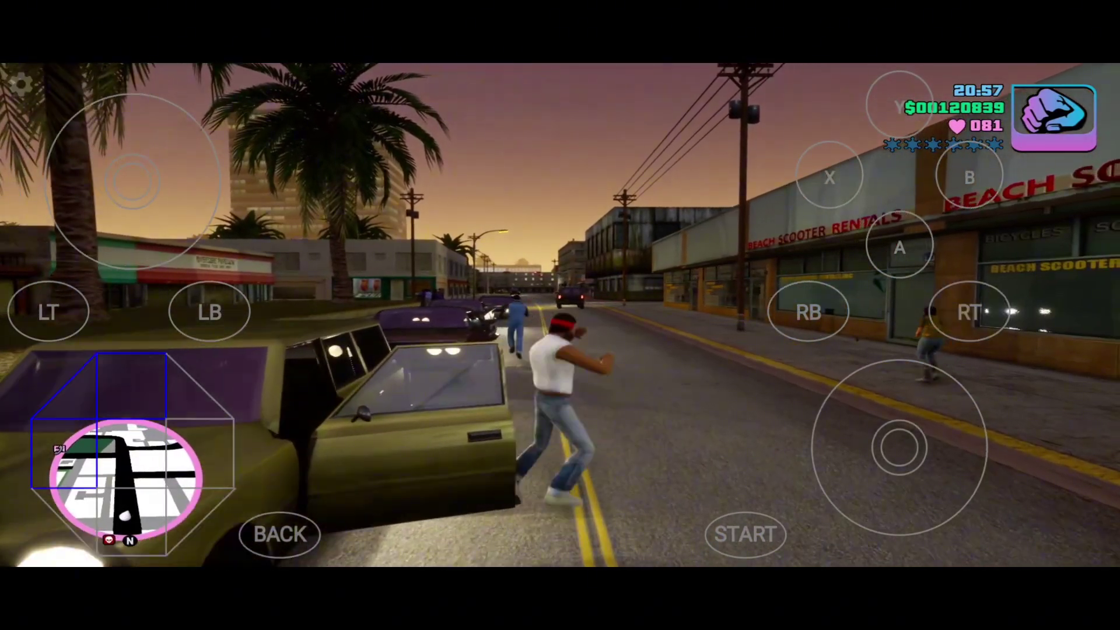
left_click(1000, 311)
left_click_drag(1001, 312, 945, 310)
mouse_move(80, 155)
left_mouse_down()
mouse_move(201, 172)
mouse_move(88, 187)
mouse_move(151, 174)
left_mouse_up()
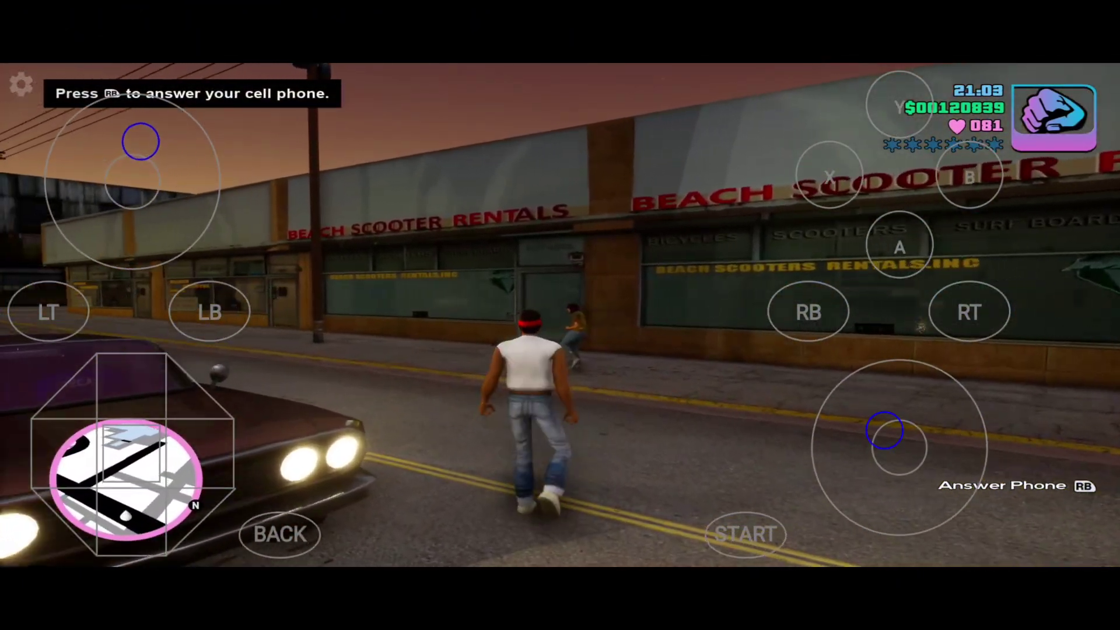
- Swing the camera along the street and punch pedestrians while running down the sidewalk
left_click_drag(883, 431, 858, 437)
mouse_move(140, 142)
left_mouse_down()
mouse_move(175, 125)
mouse_move(105, 137)
mouse_move(163, 151)
left_mouse_up()
left_click(968, 312)
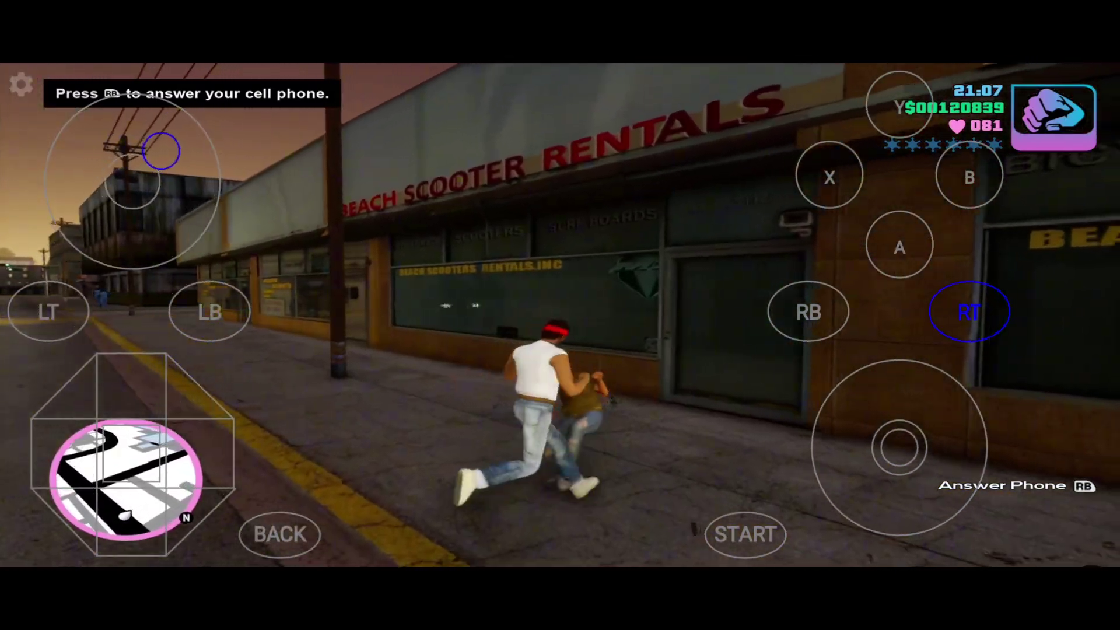
left_click_drag(101, 214, 79, 225)
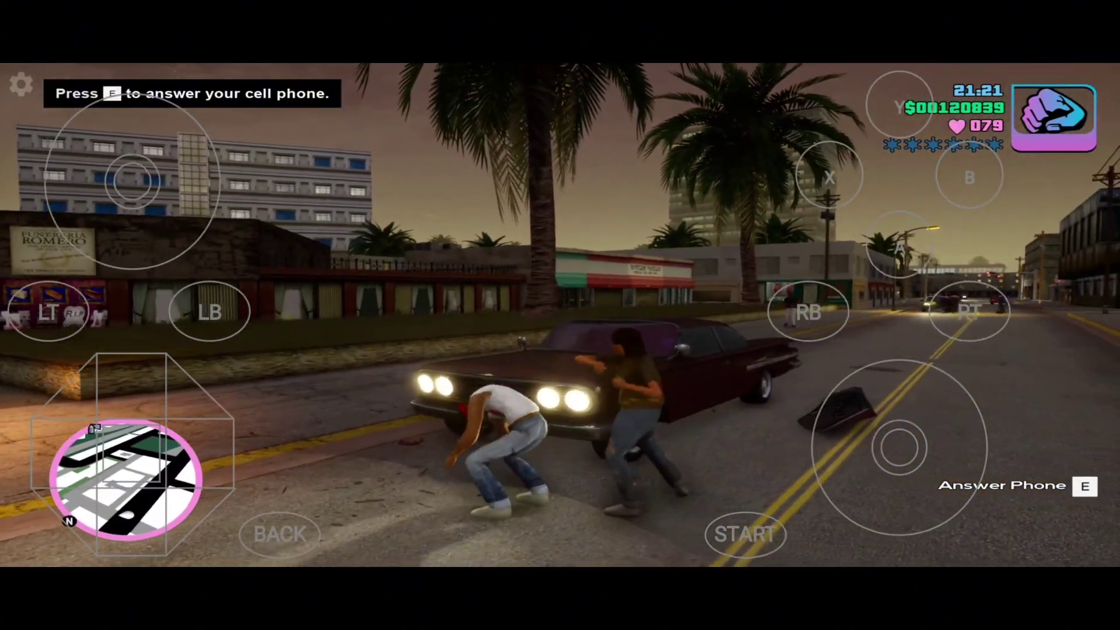
left_click(969, 313)
mouse_move(103, 236)
left_mouse_down()
mouse_move(77, 224)
mouse_move(201, 200)
left_mouse_up()
left_click(969, 312)
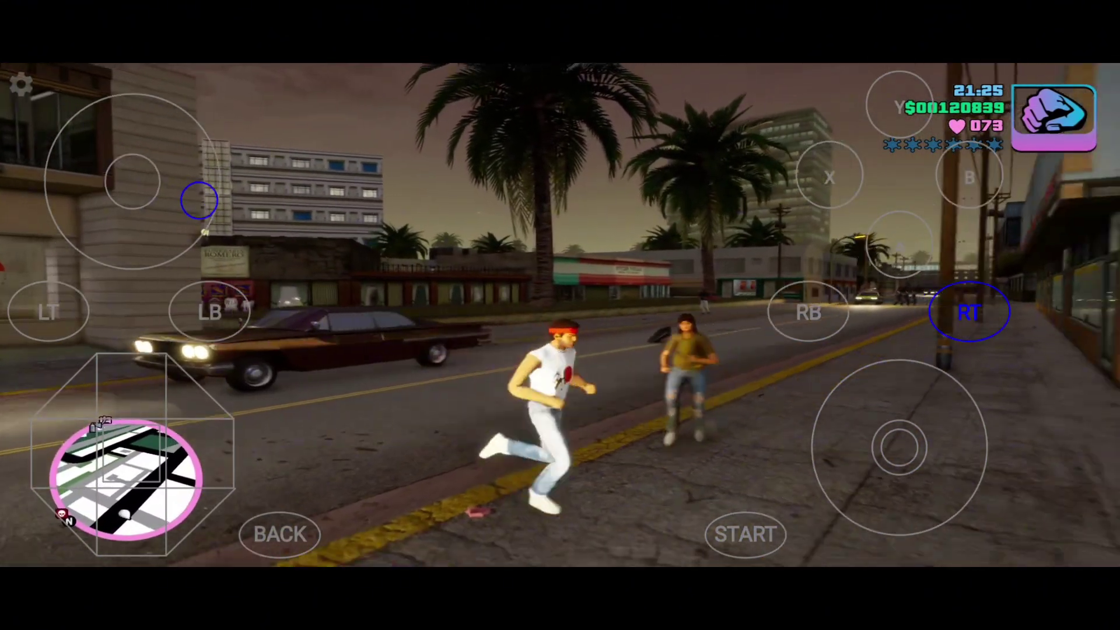